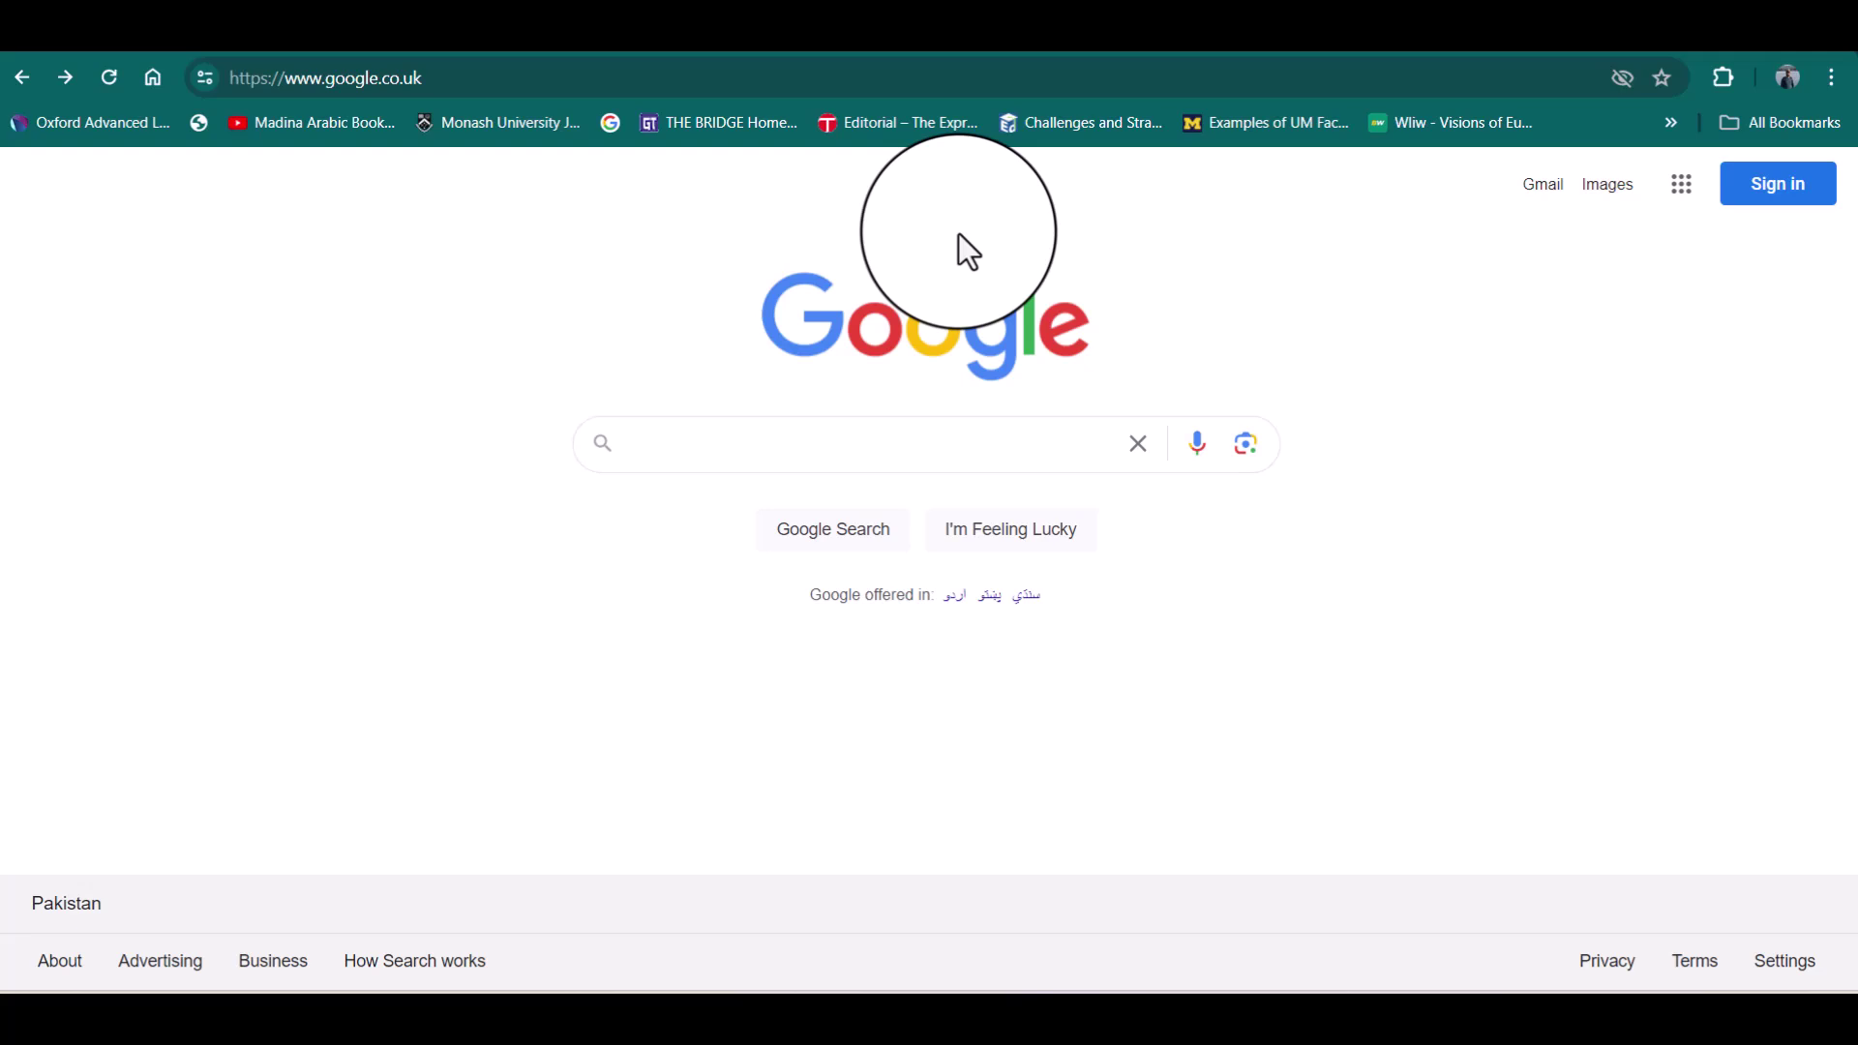
Search Google for 'google scholar'
left_click(782, 451)
type("go")
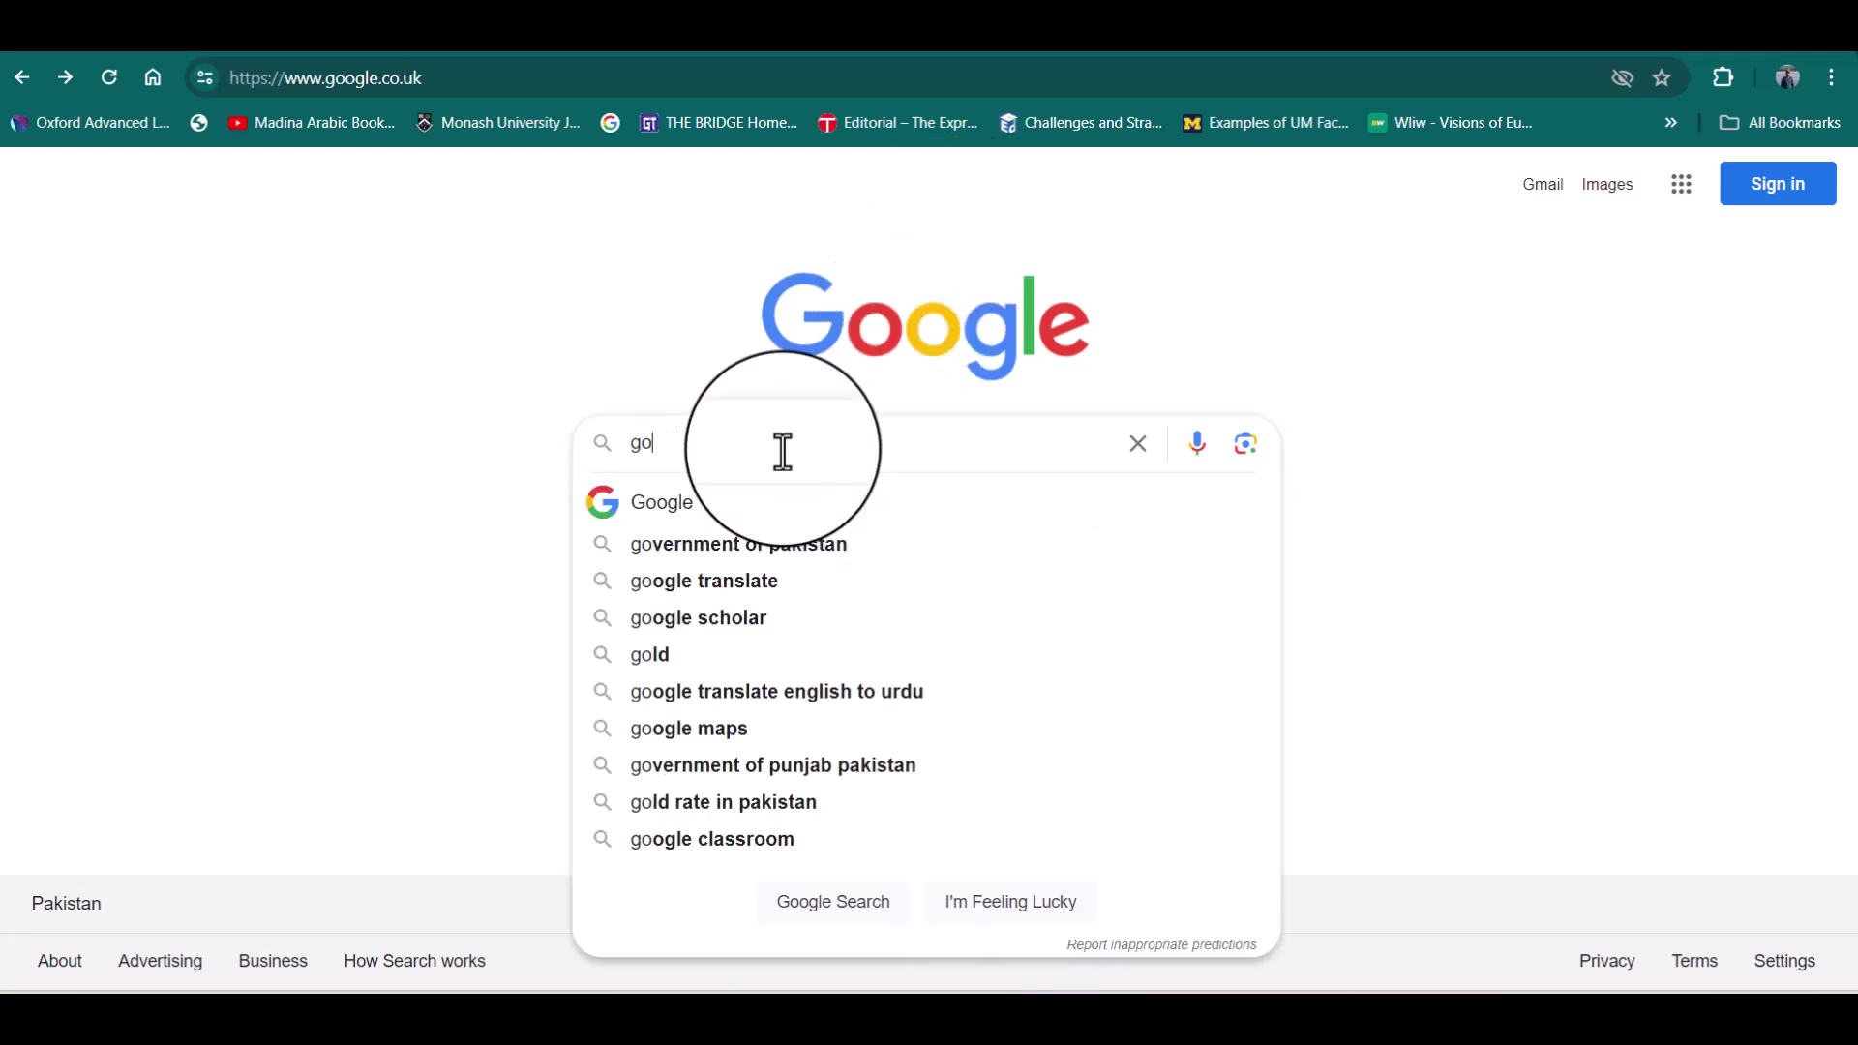
type("ogle scholar")
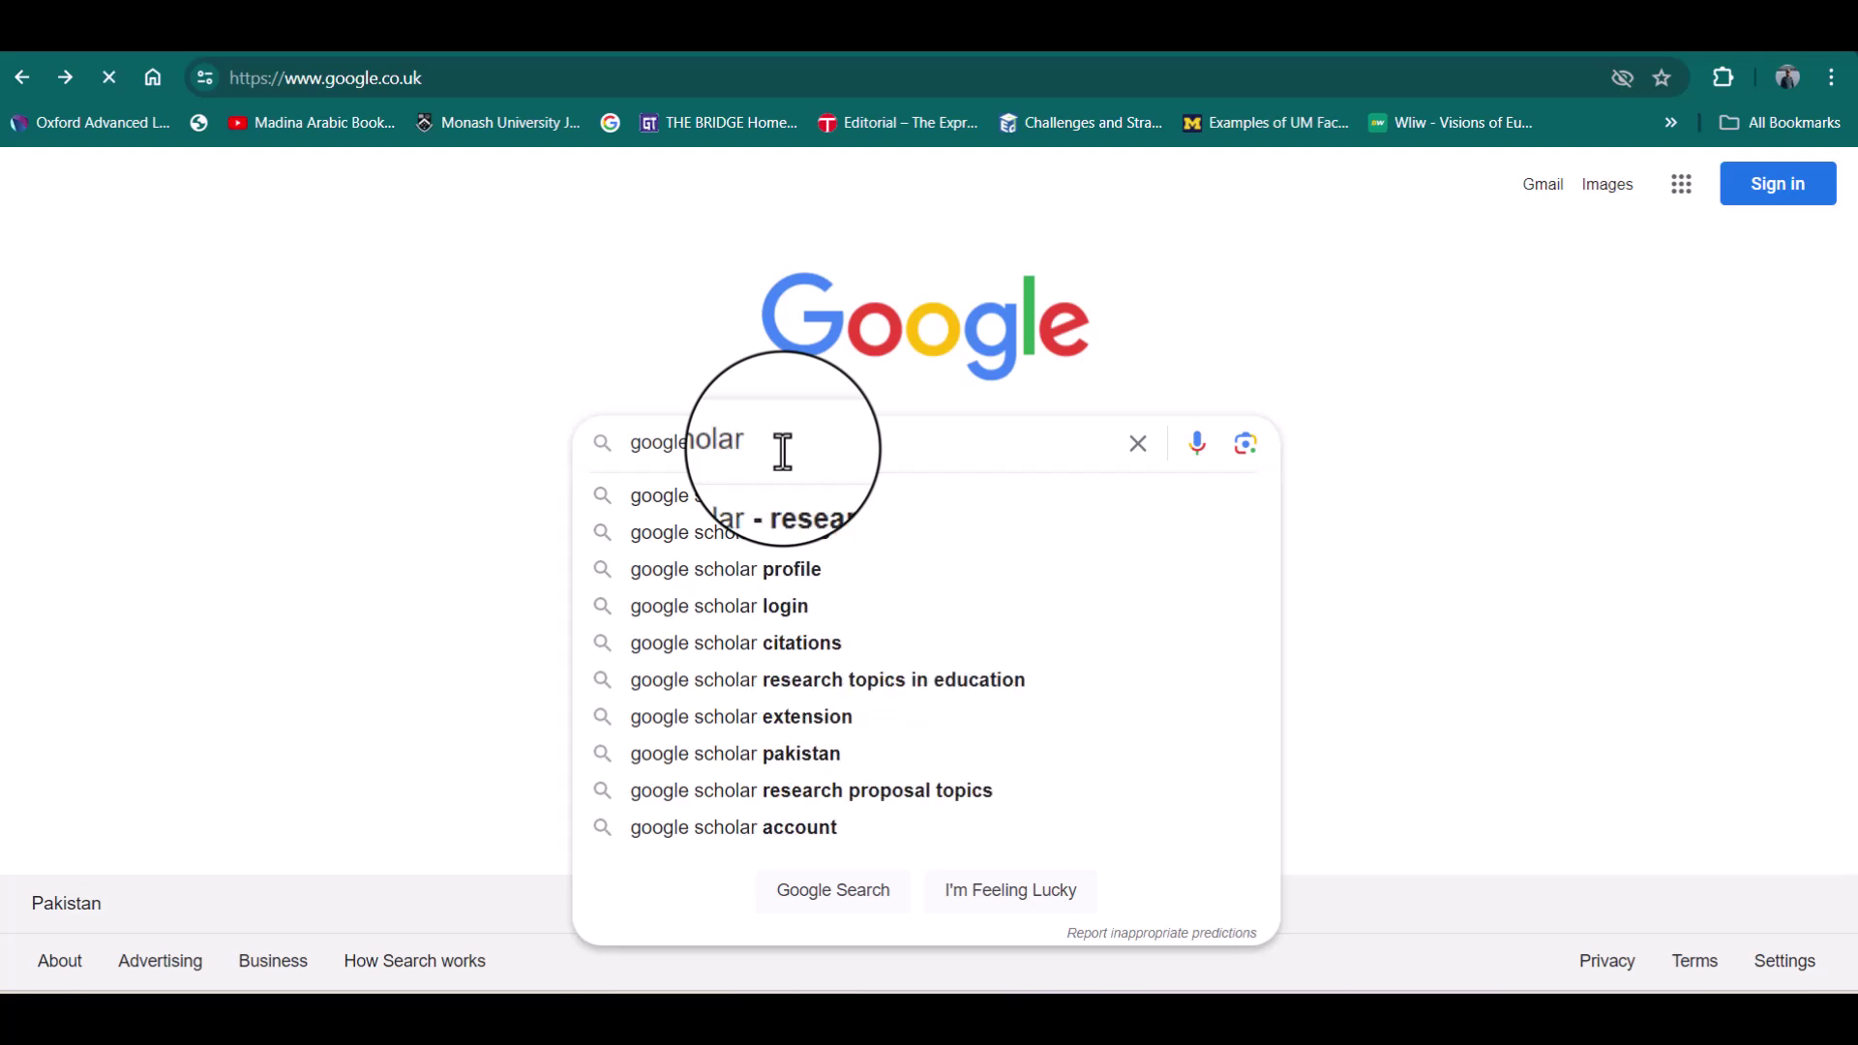
key("Return")
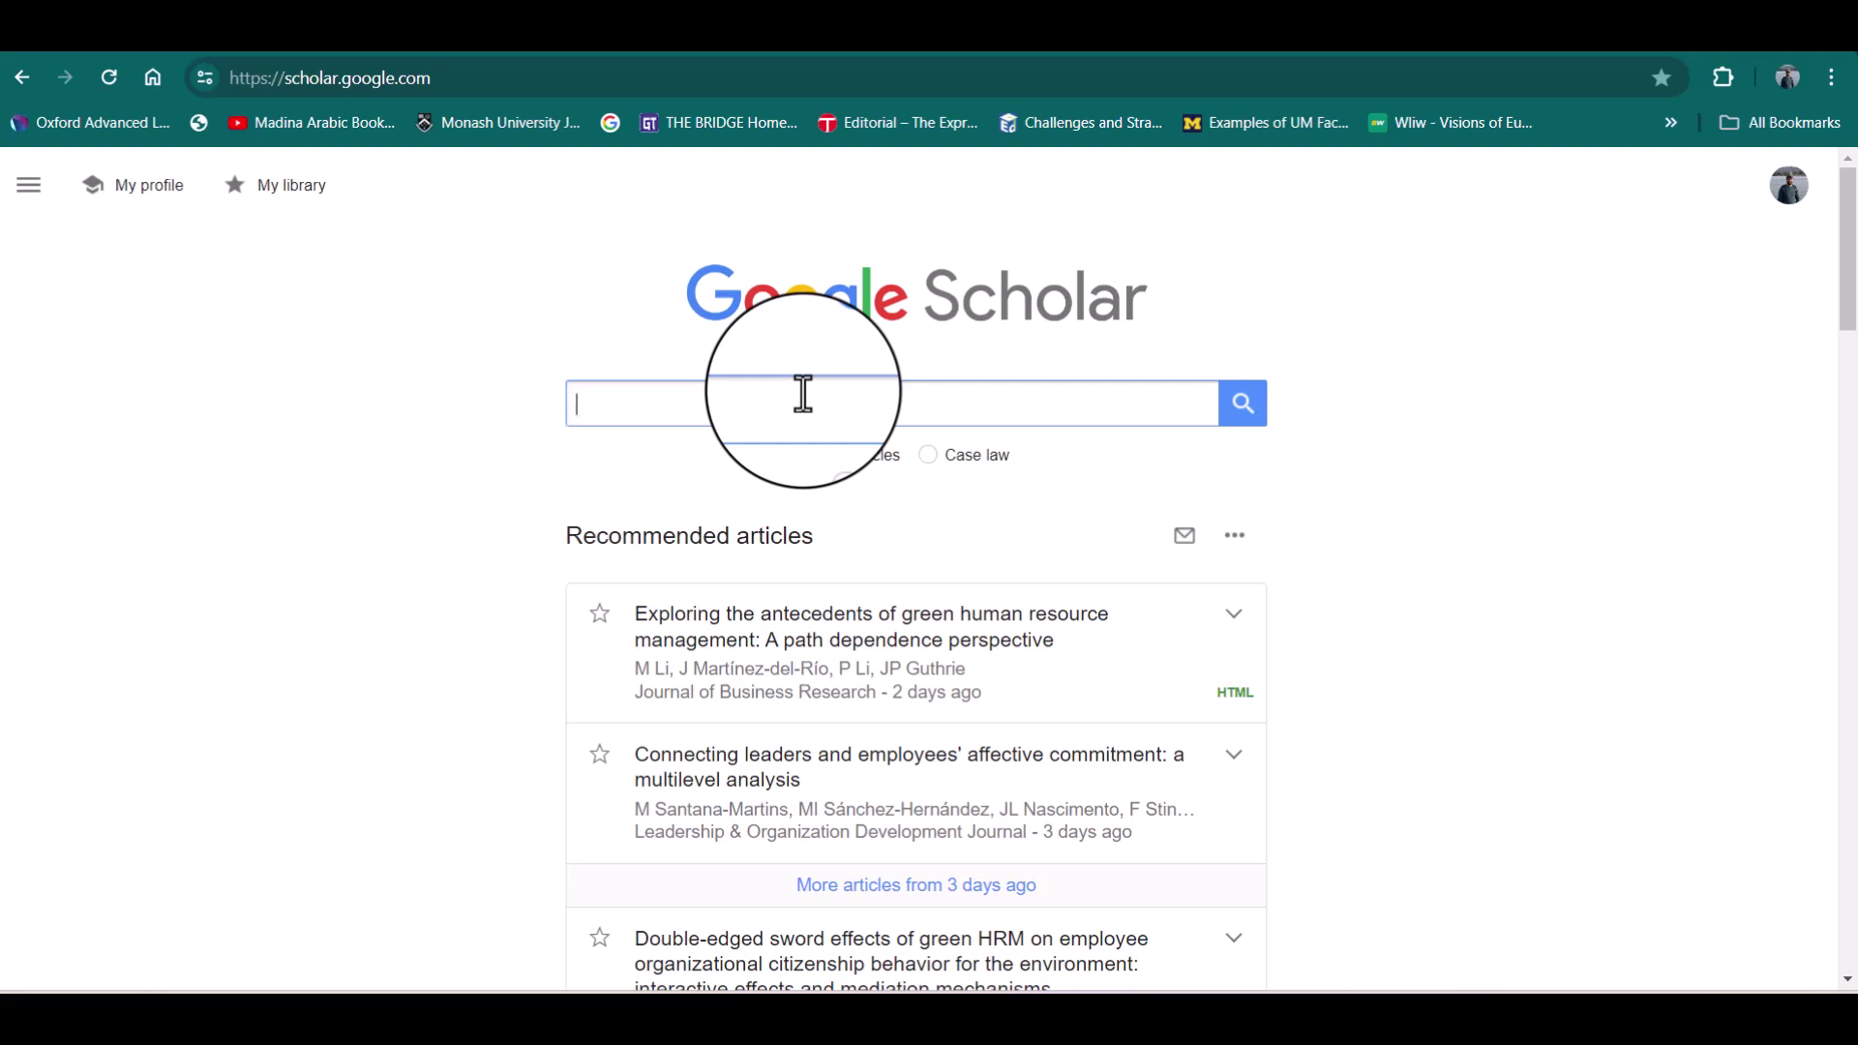
Search Scholar for 'working environment and job satisfaction'
type("working")
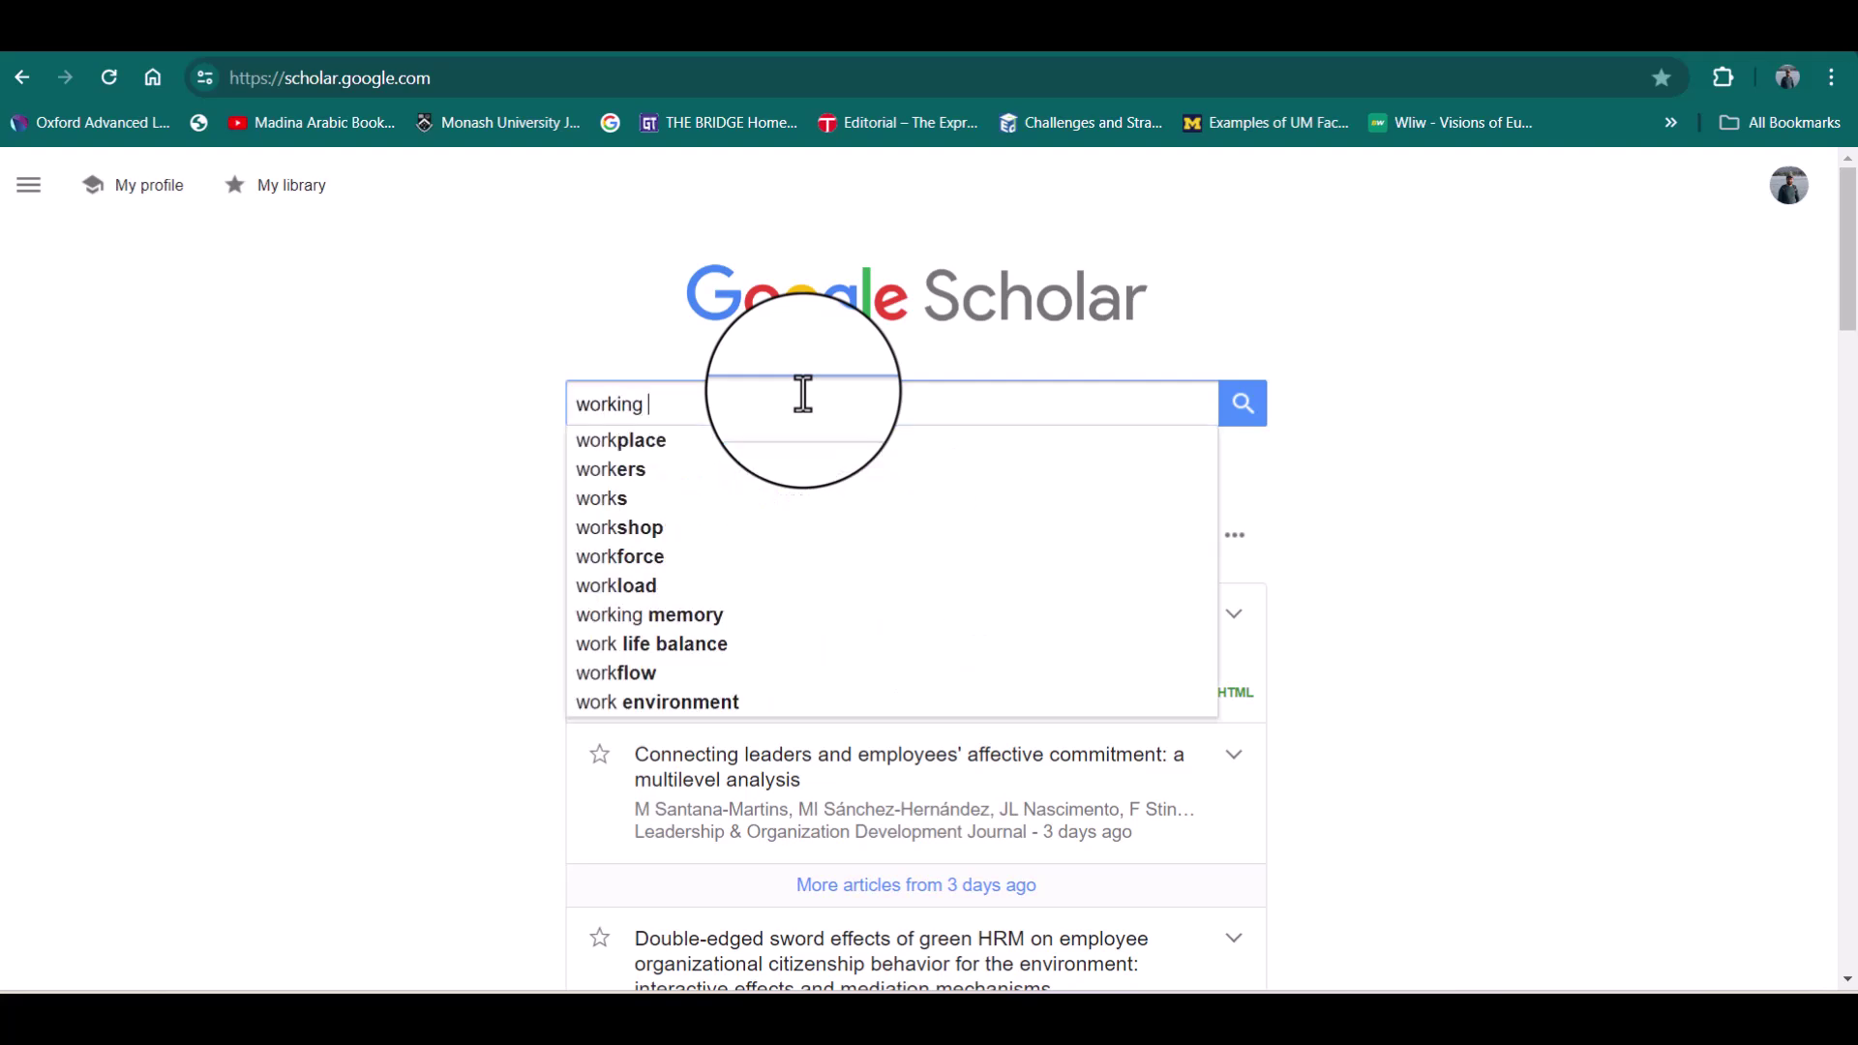
type(" environment and ")
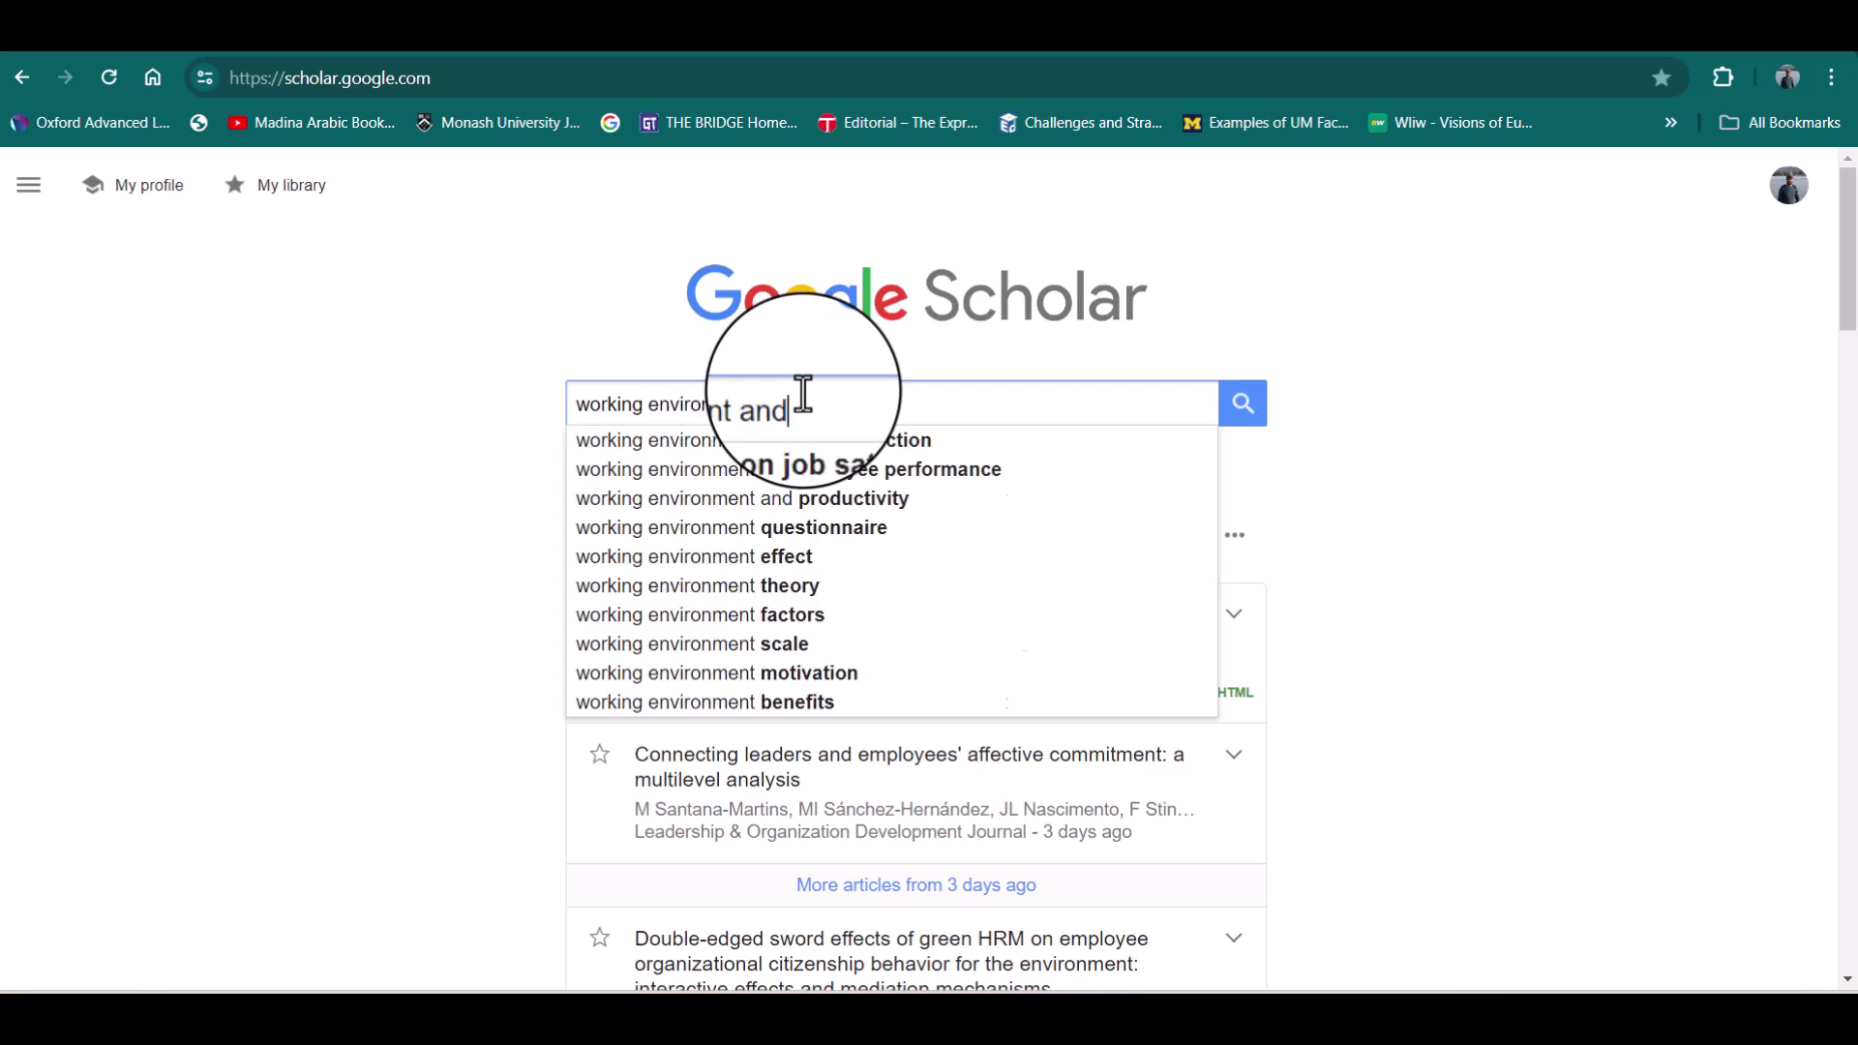
type("job sat")
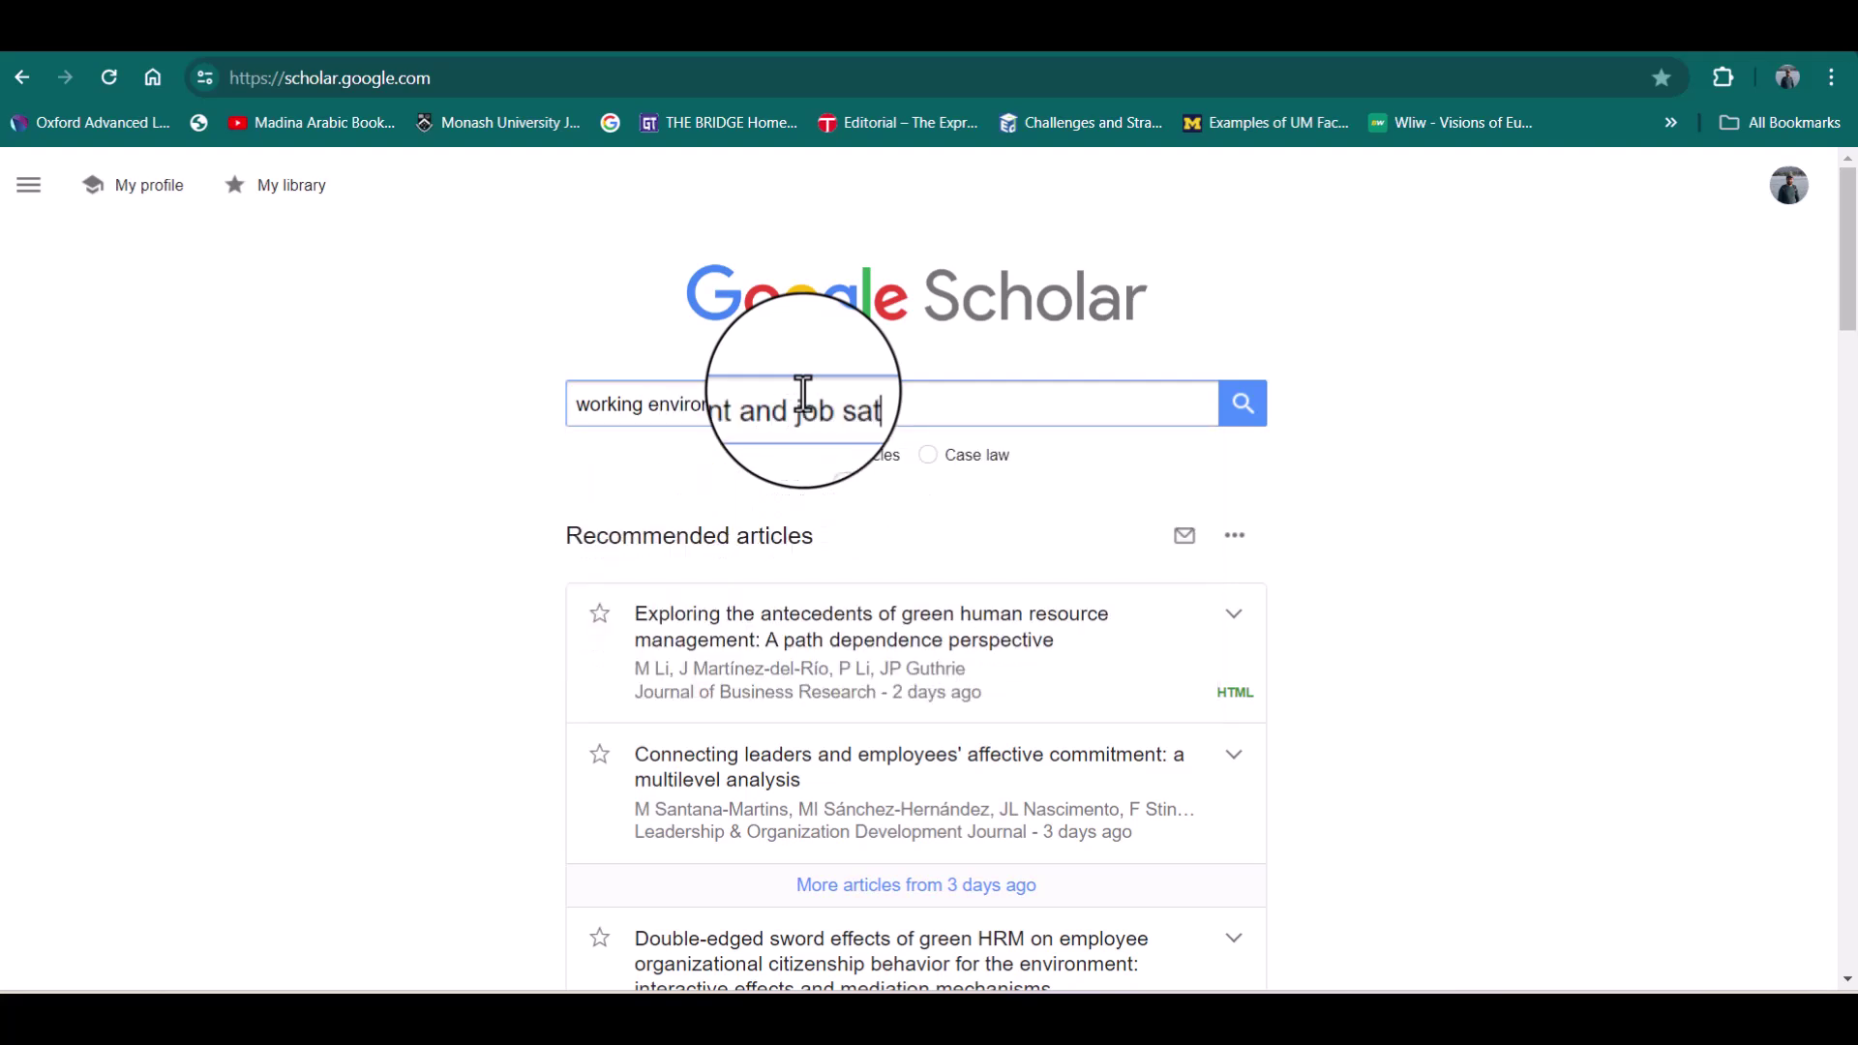
type("isfaction")
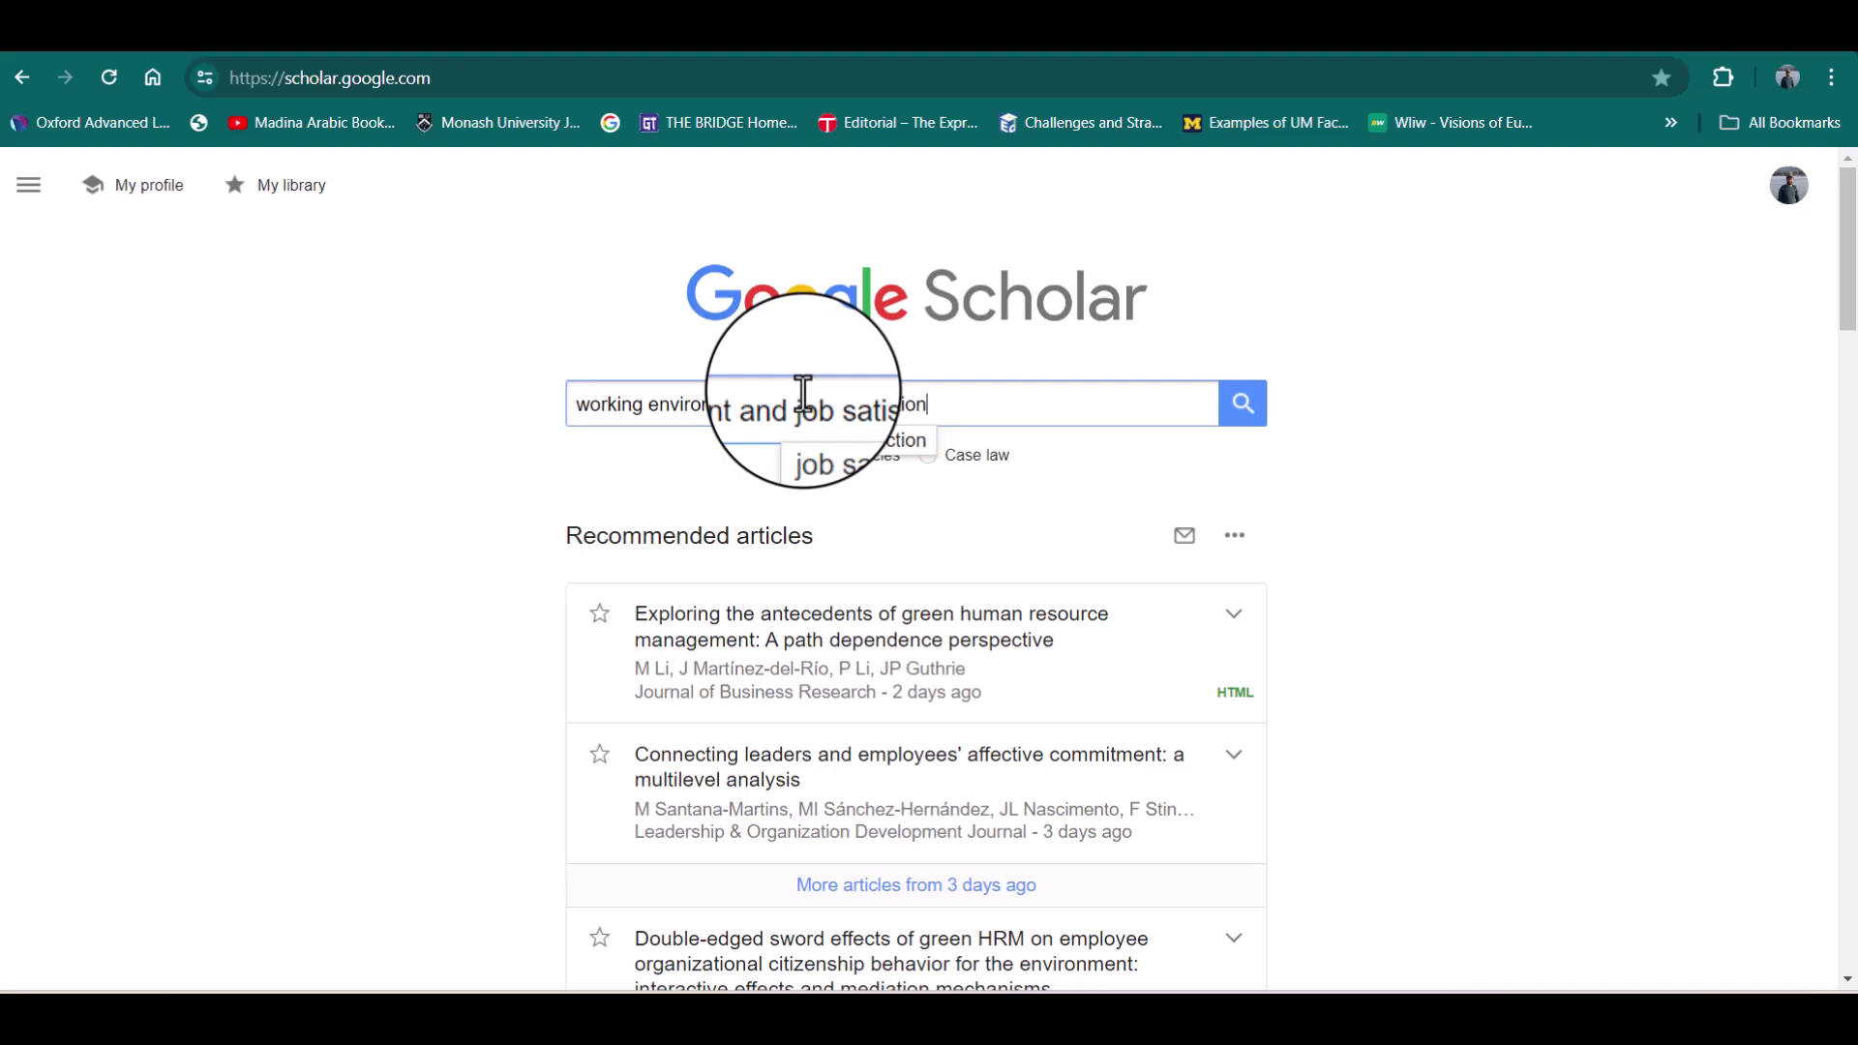
key("Return")
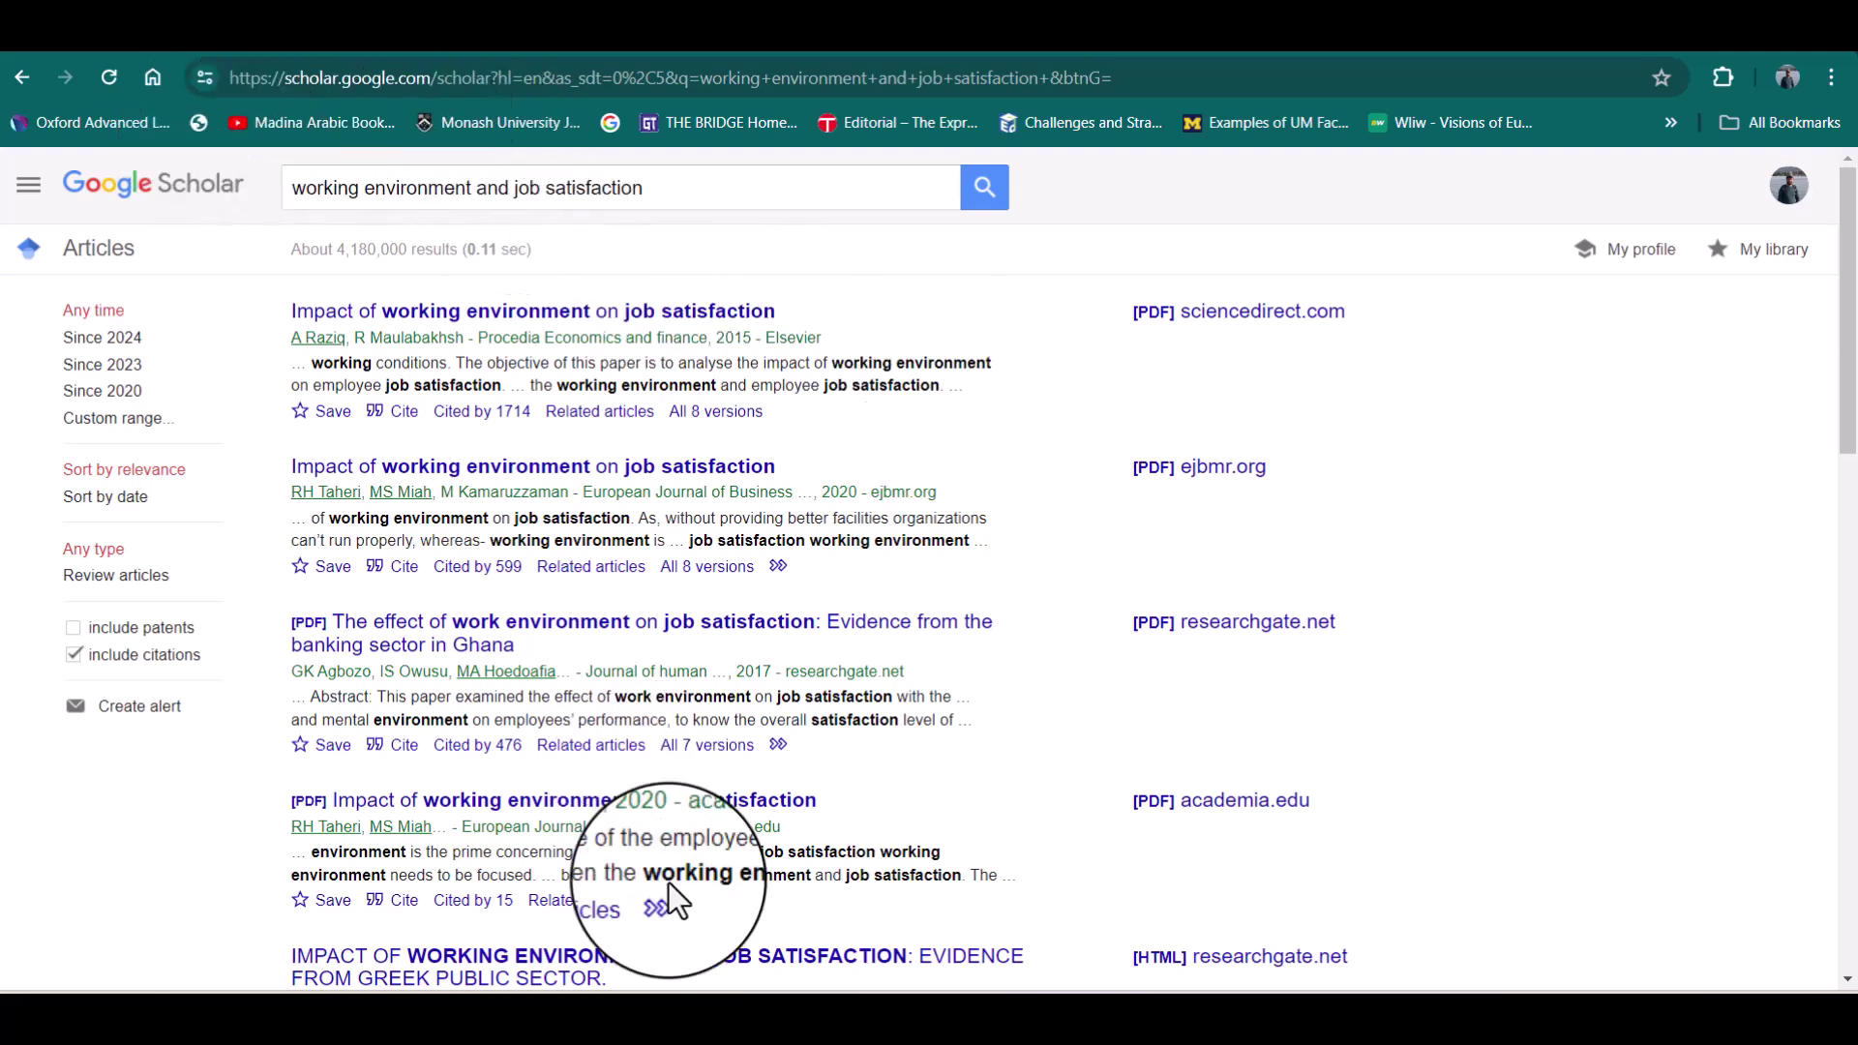
Wrap 'working environment' and 'job satisfaction' in double quotes and rerun the query
left_click(294, 190)
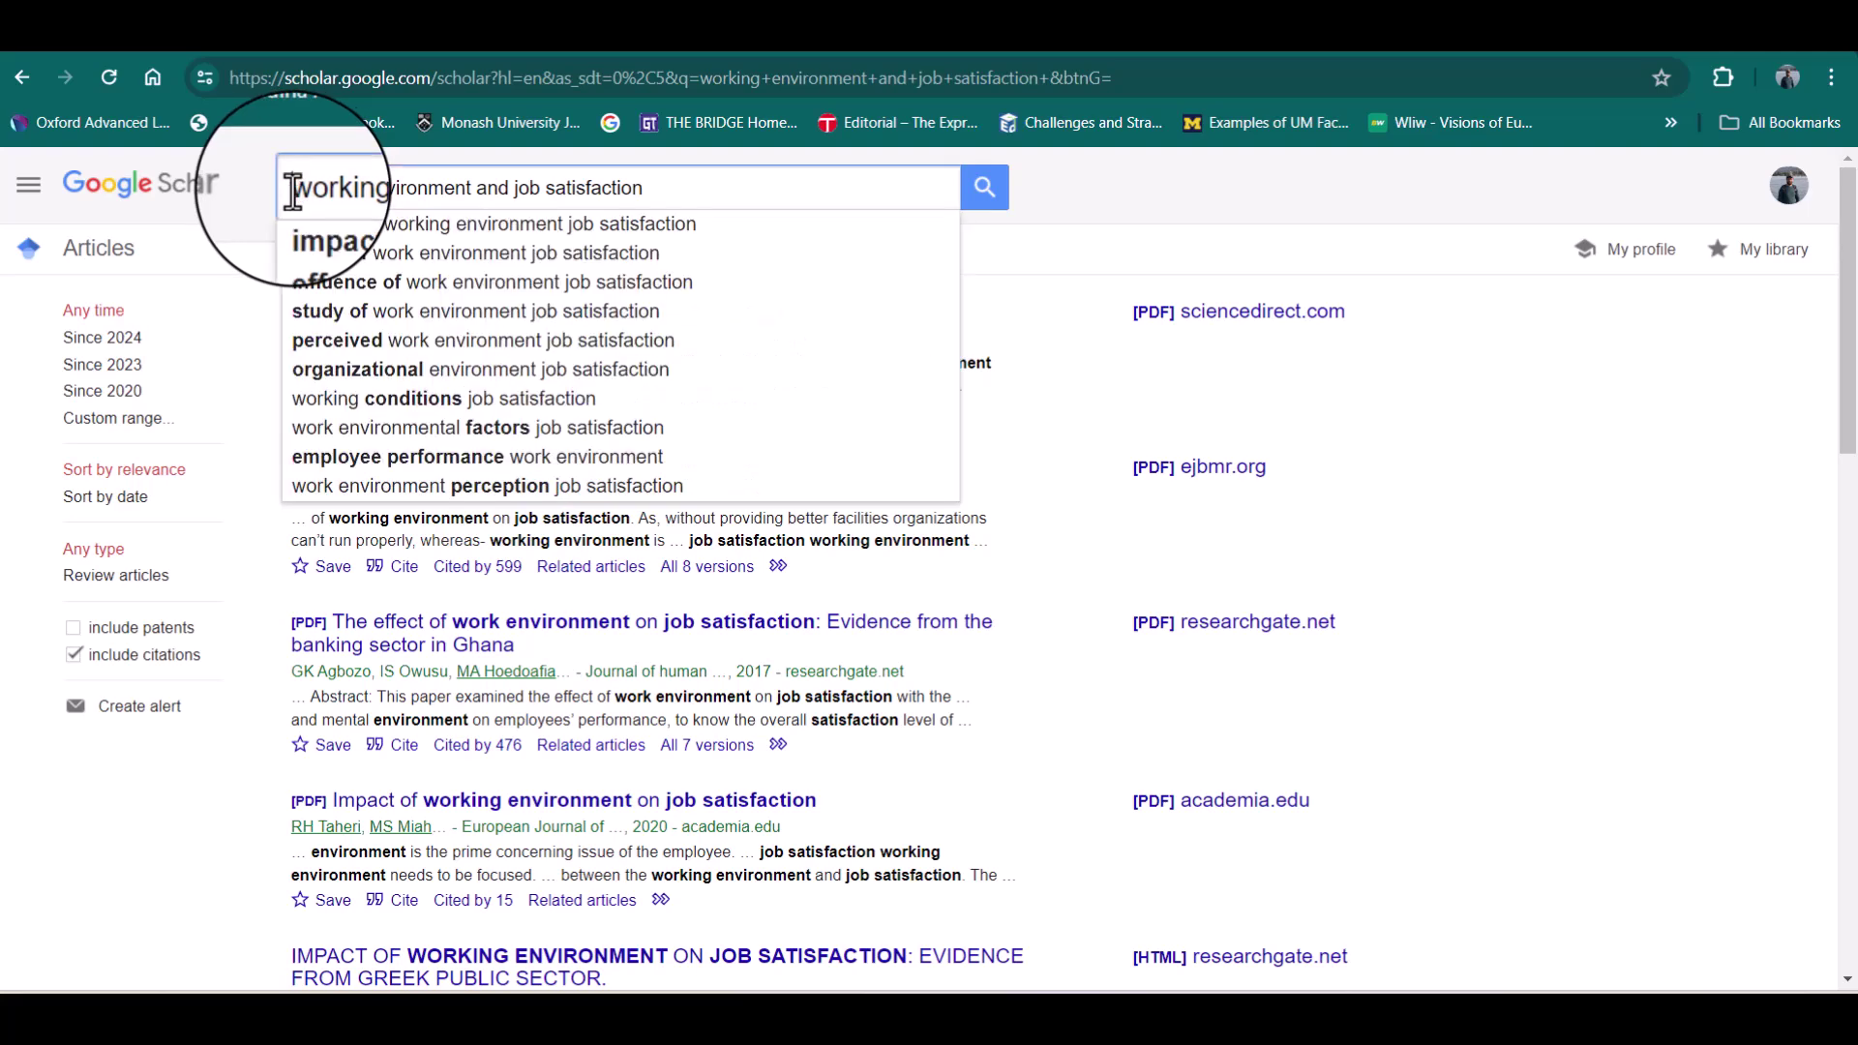
key("Escape")
type("\"")
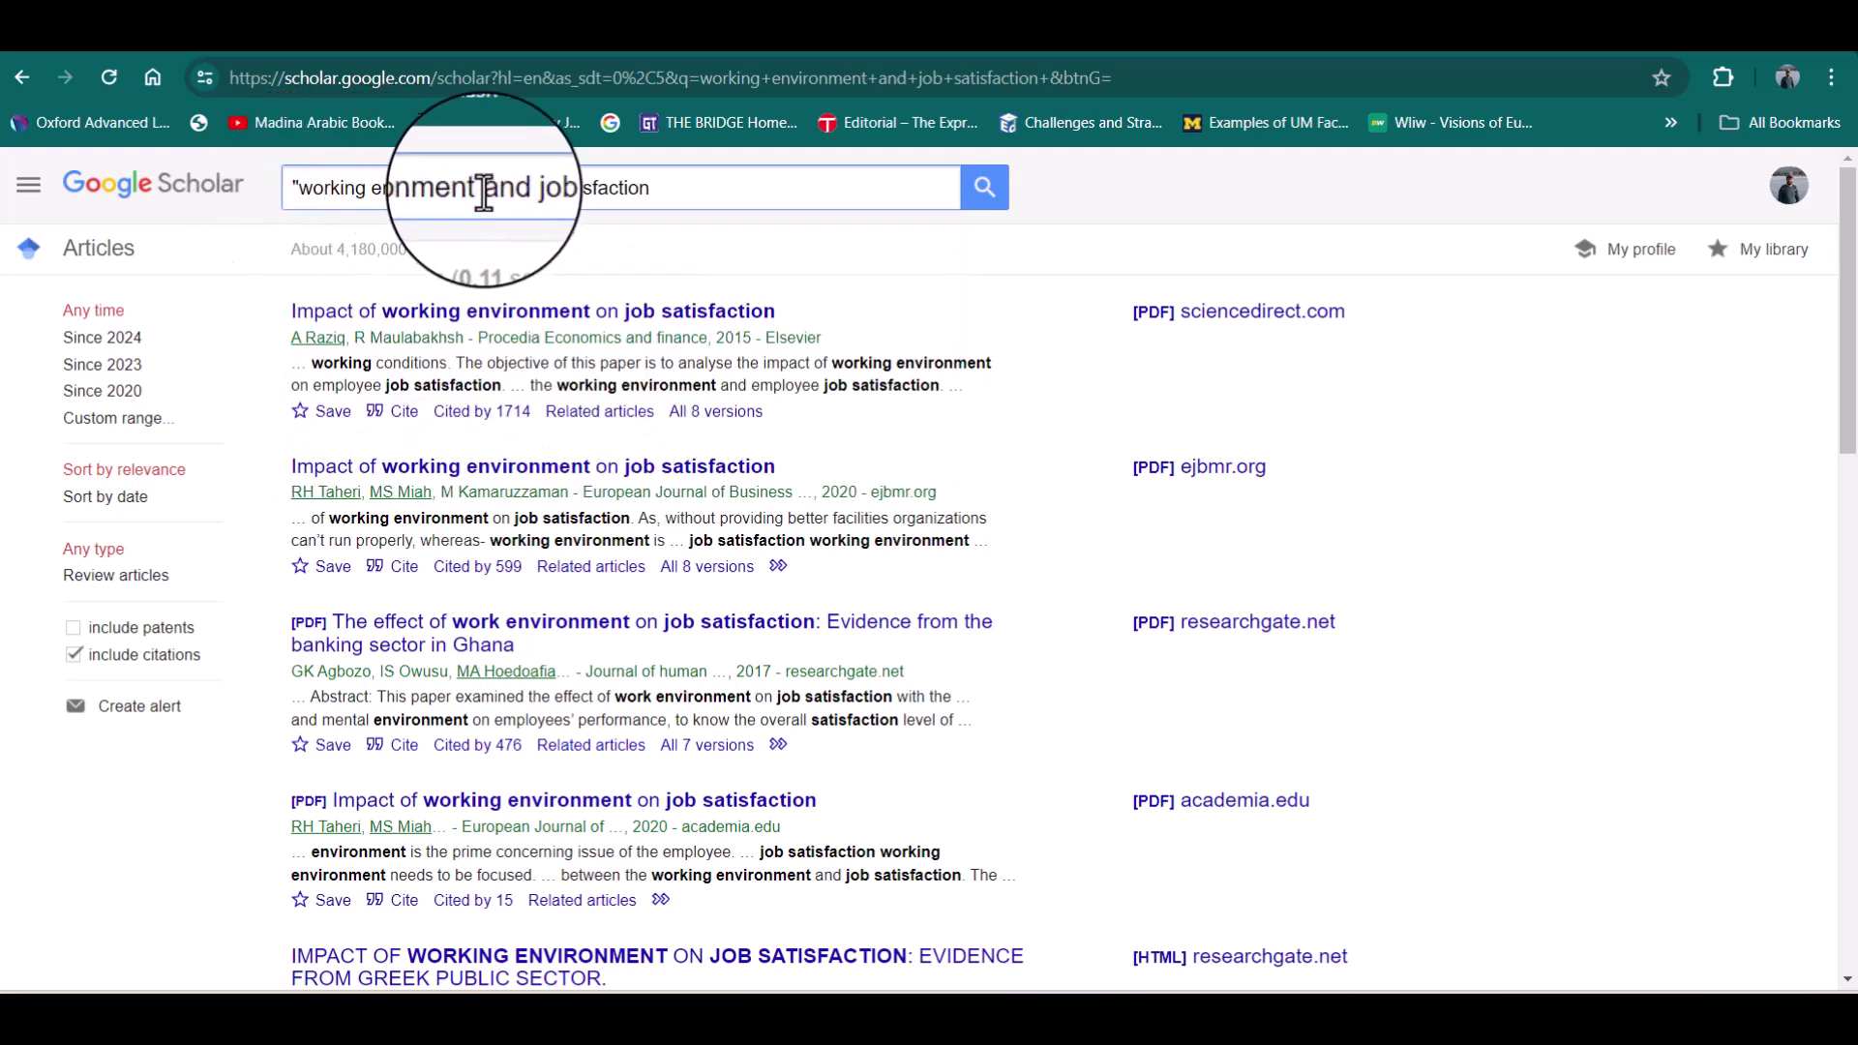
left_click(480, 190)
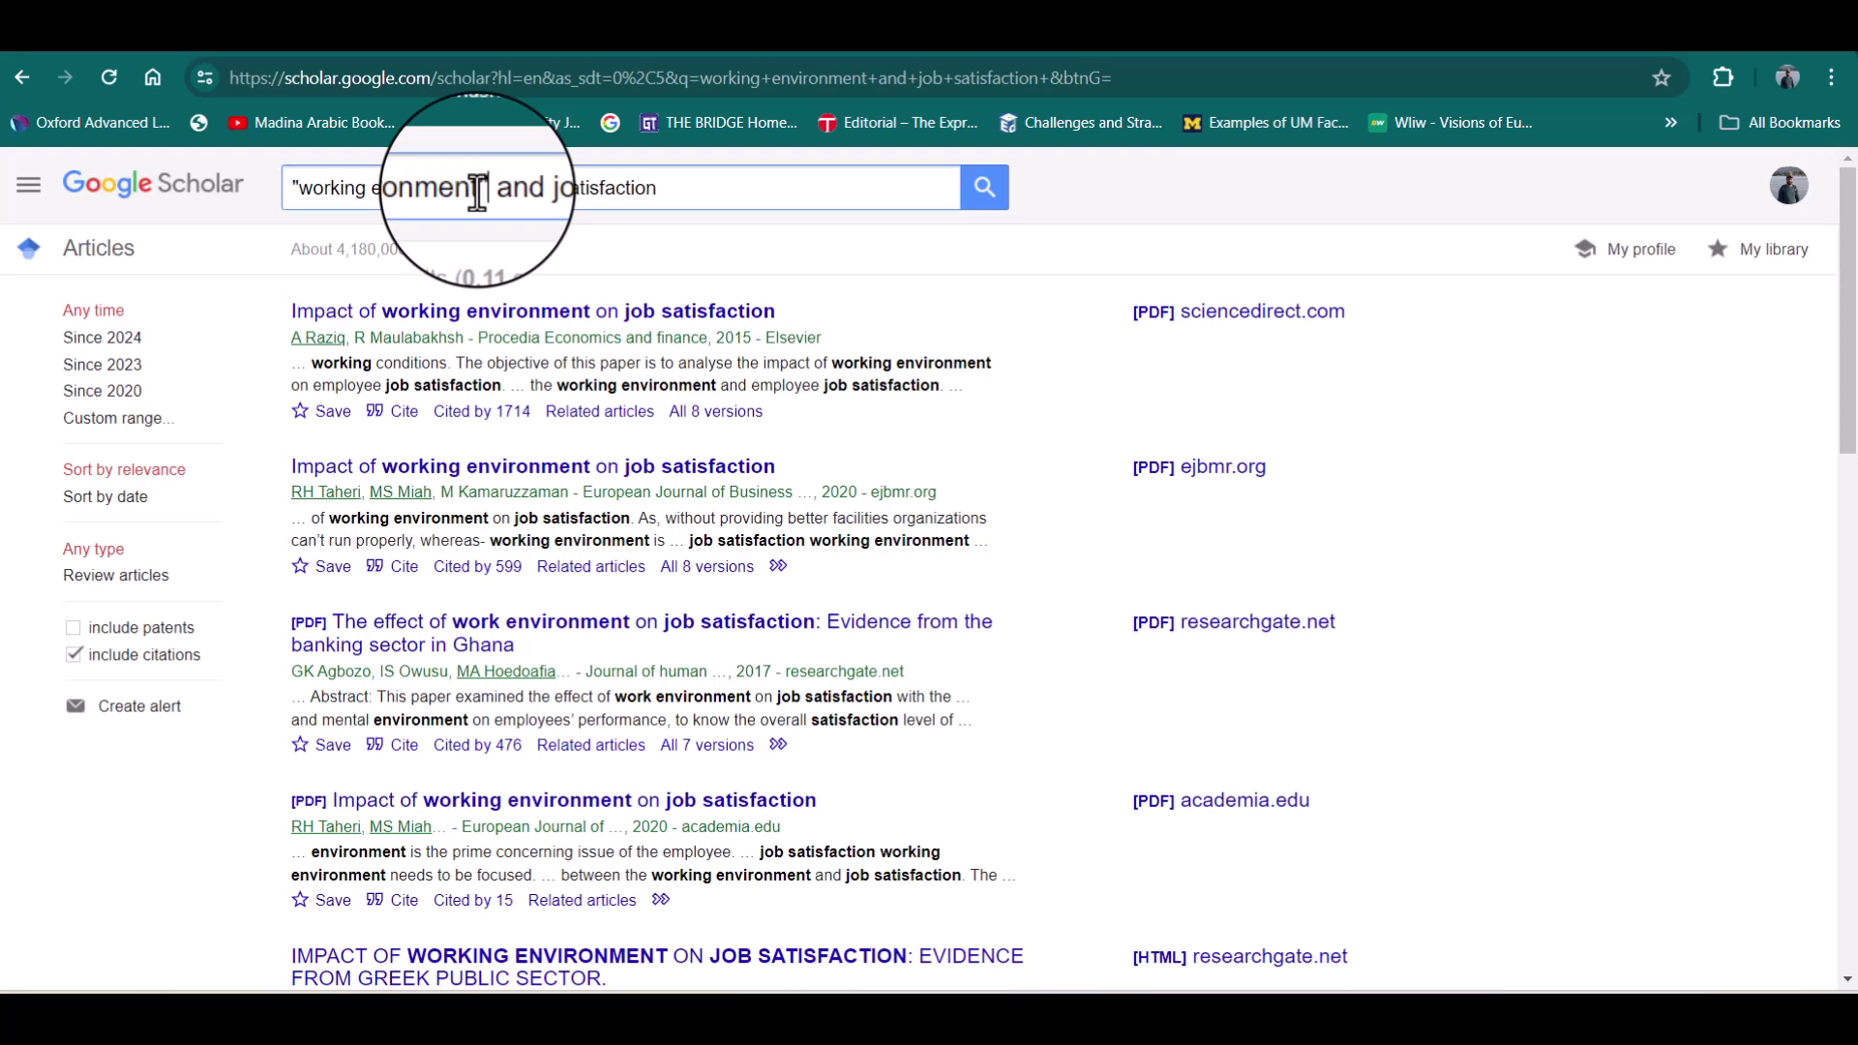
type("\"")
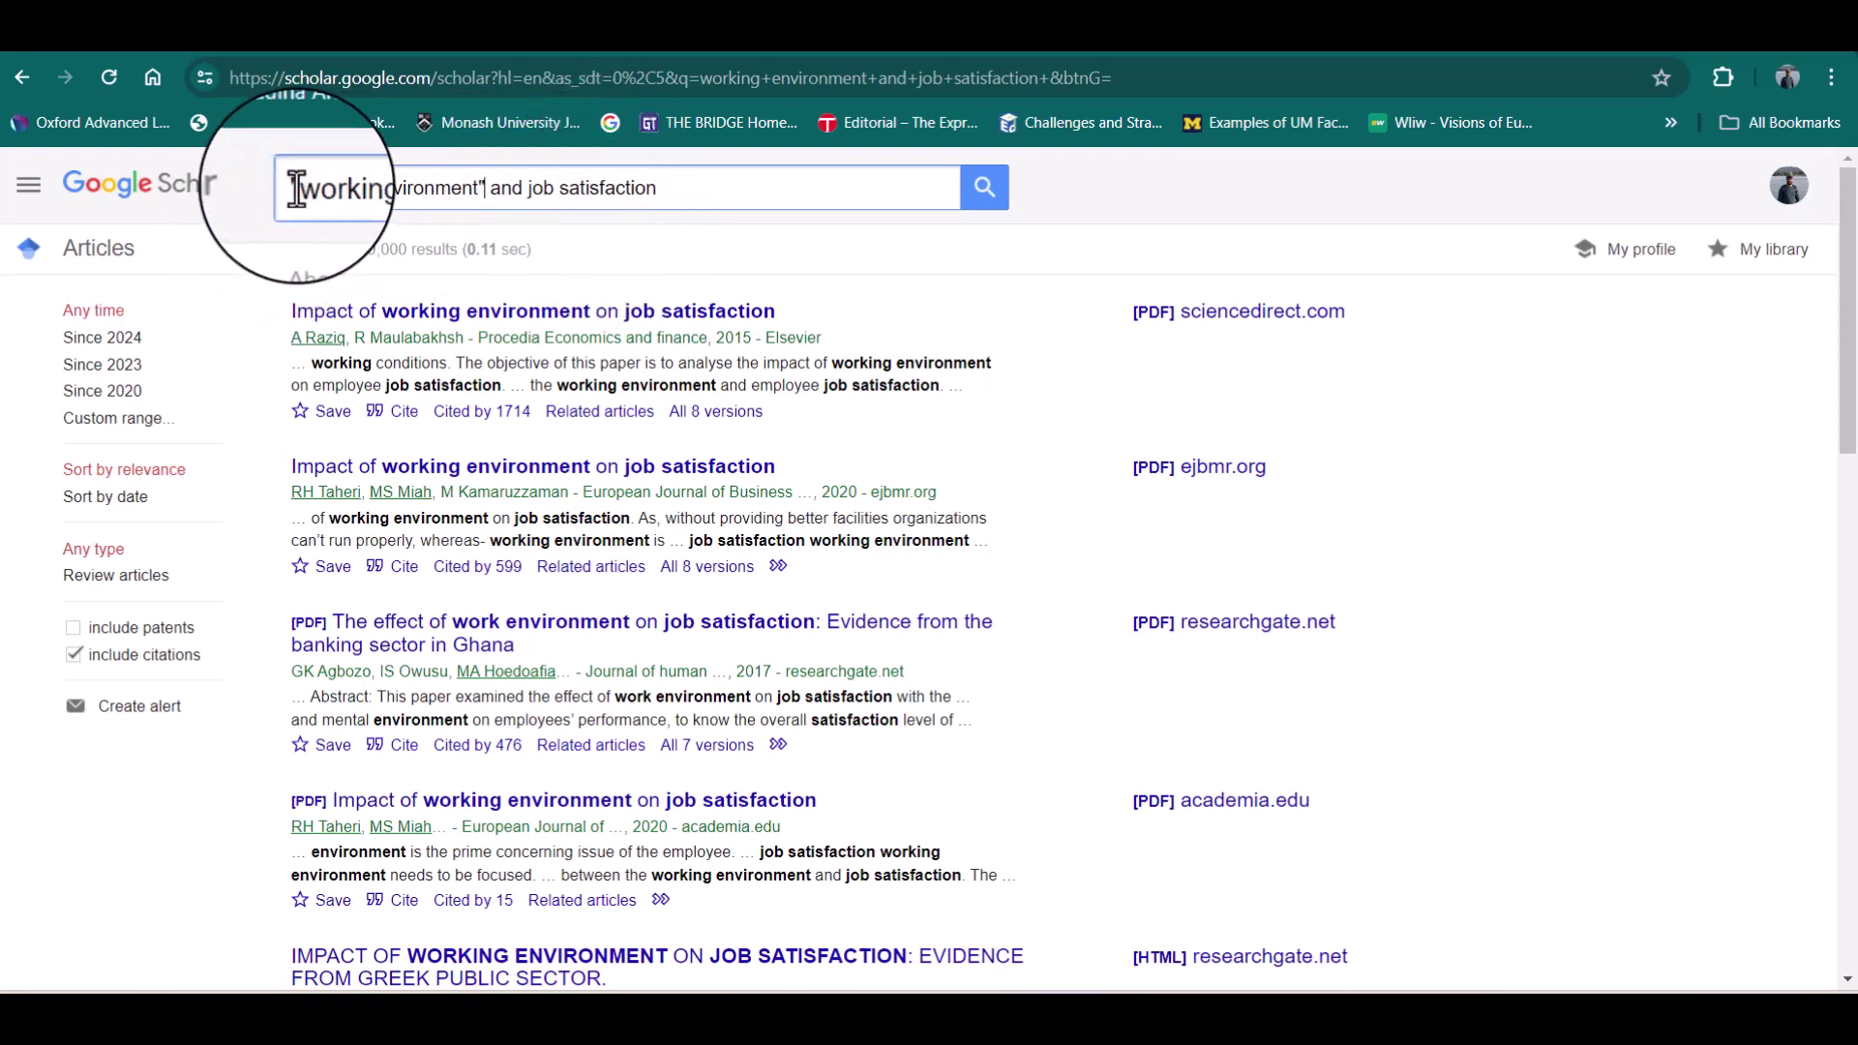
left_click(528, 187)
type("\"")
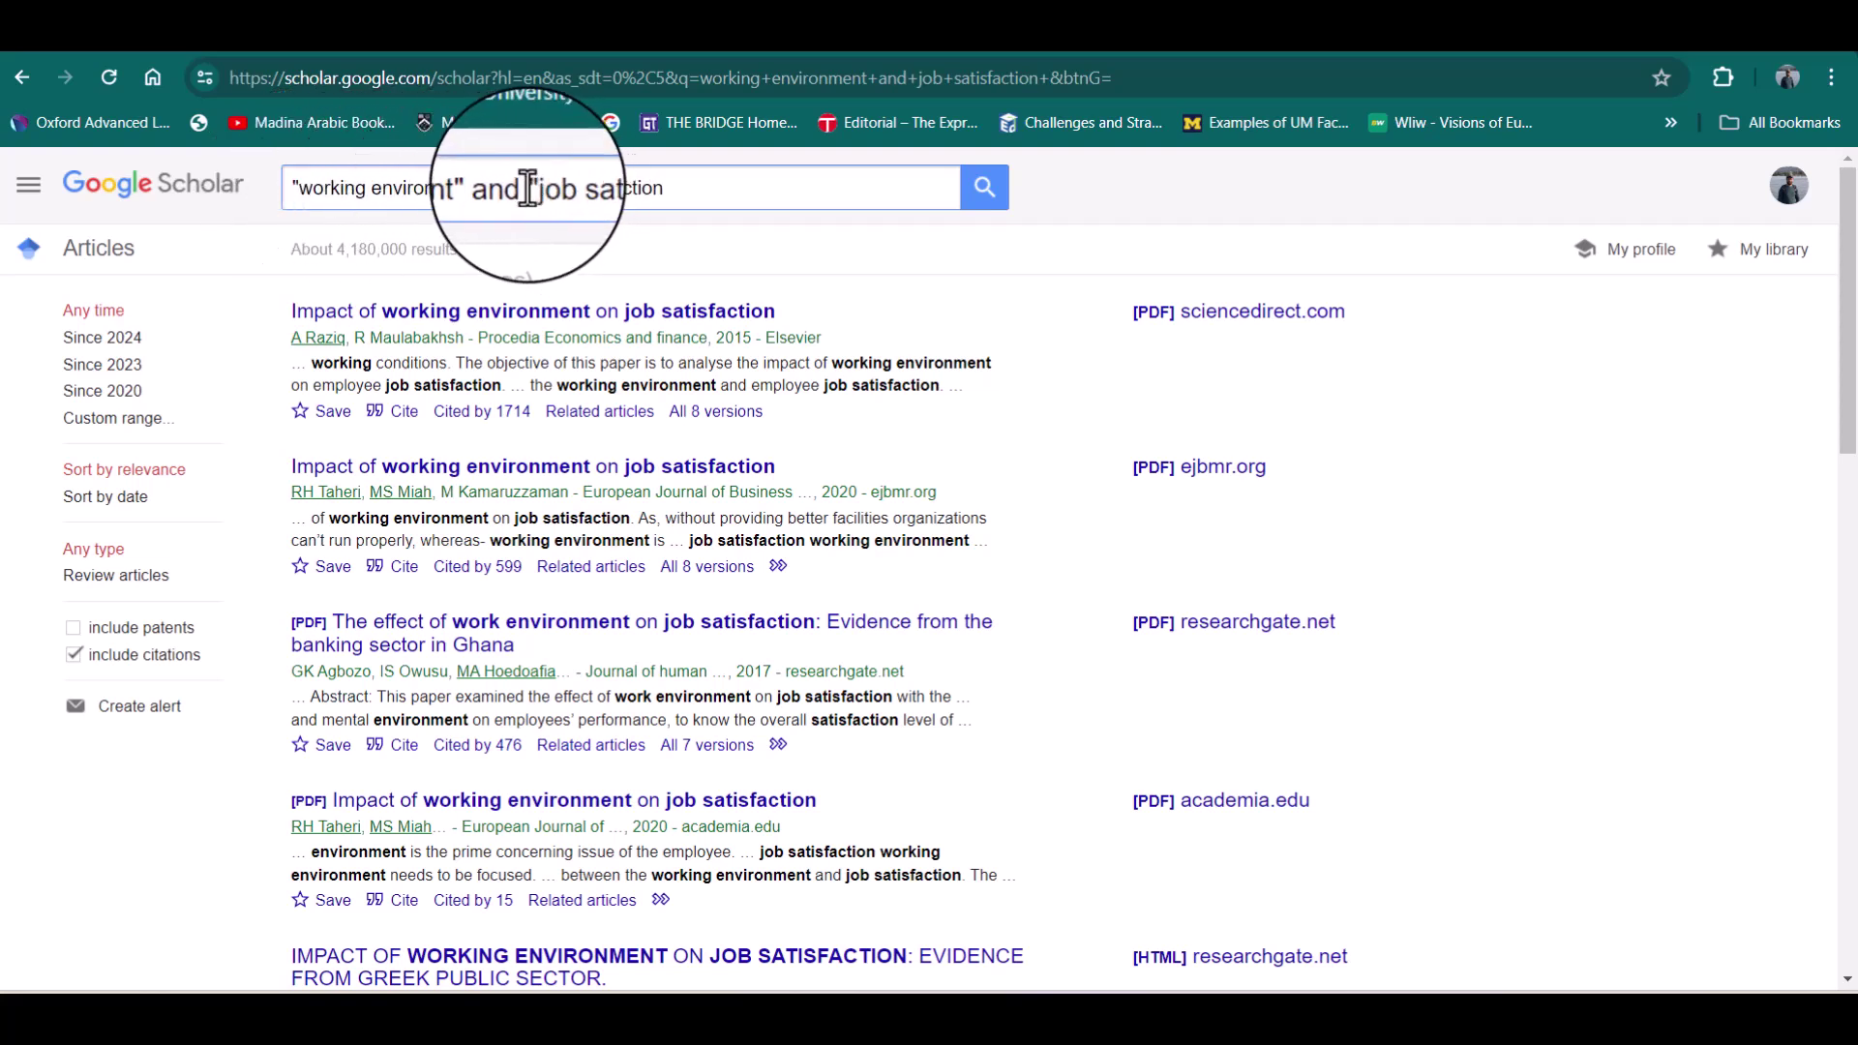
left_click(679, 184)
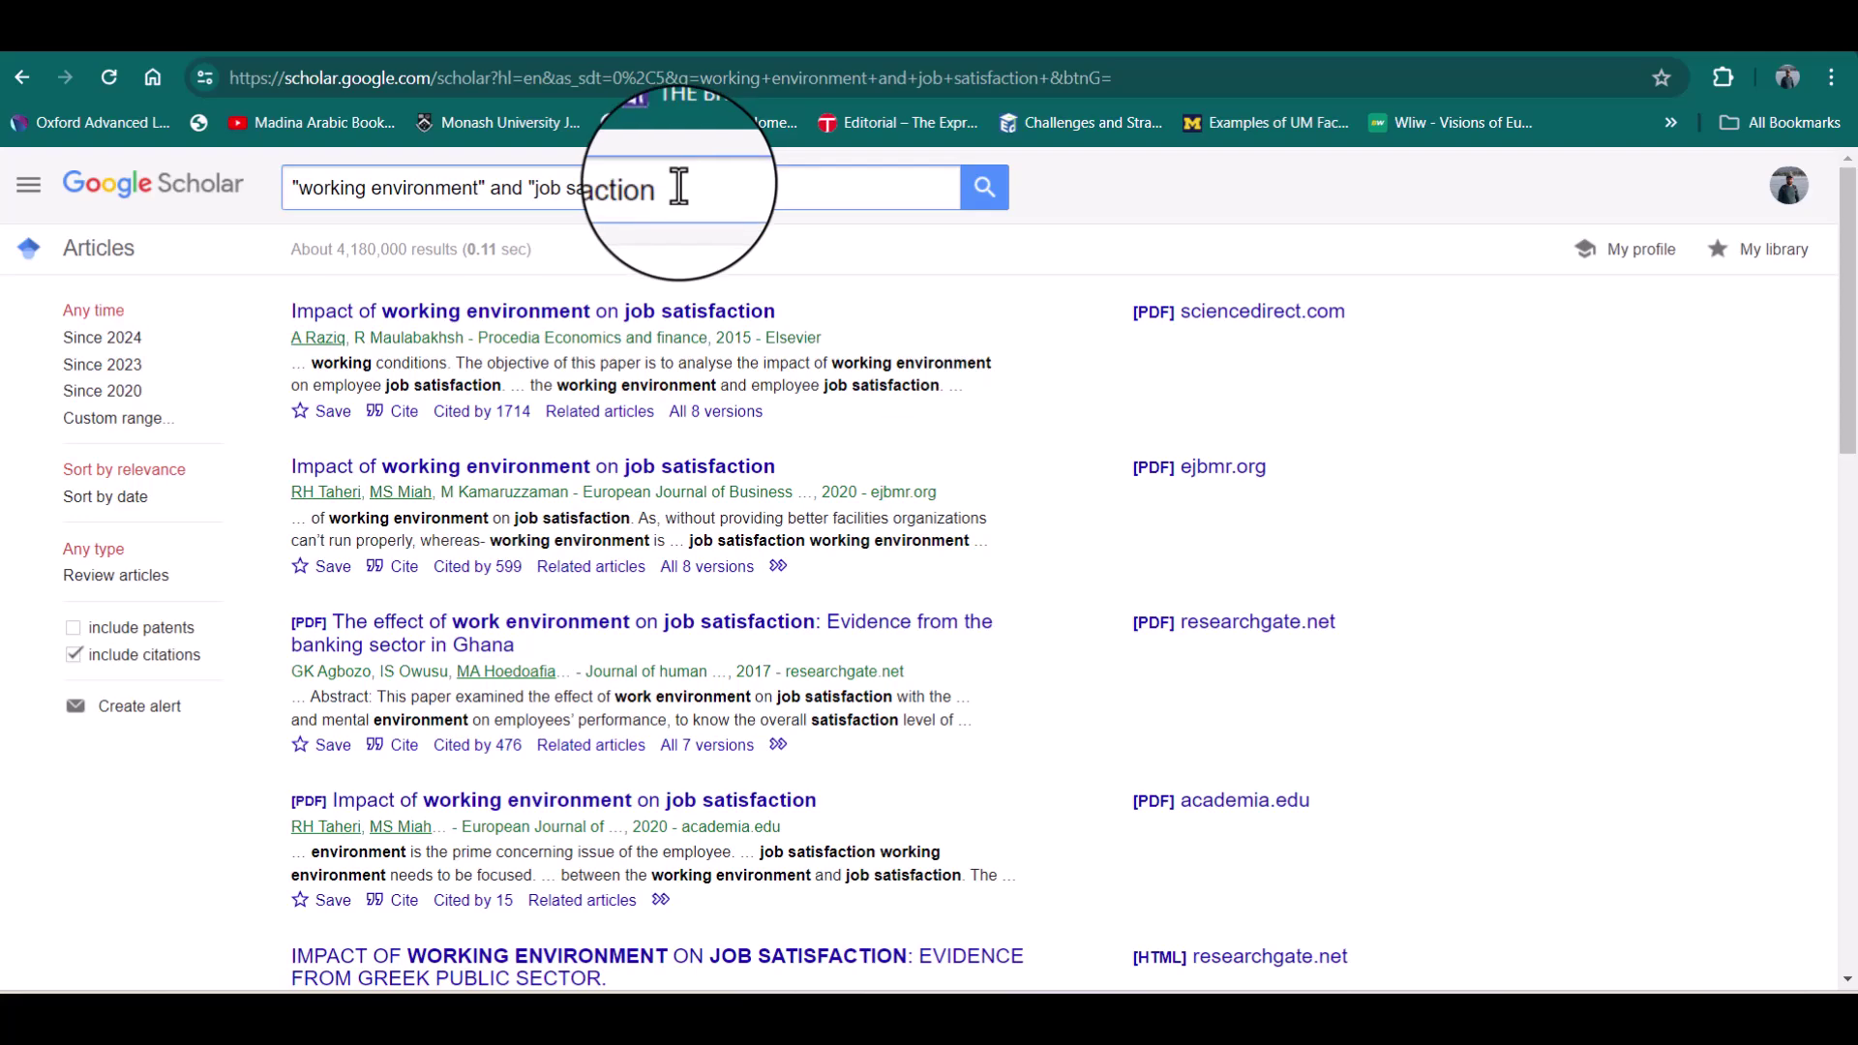
type("\"")
key("Return")
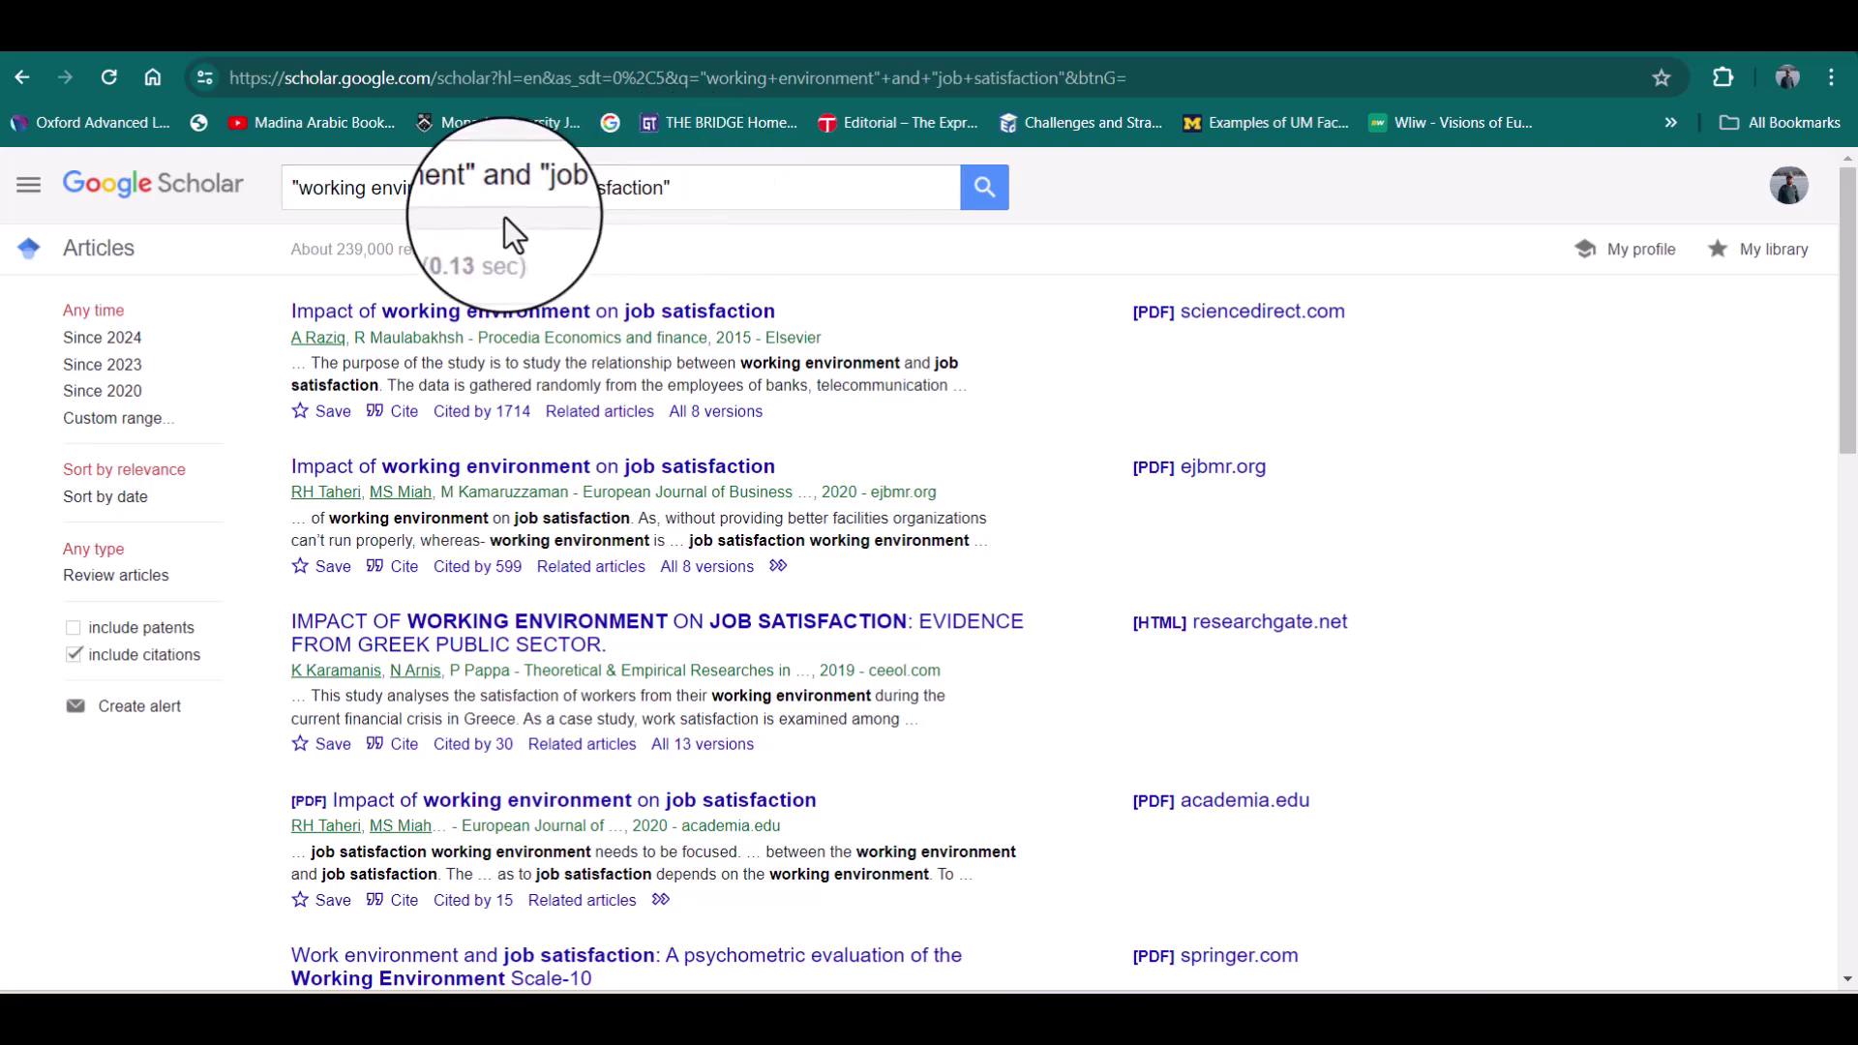
Replace 'and' with OR between the two quoted phrases and rerun the search
left_click(506, 187)
double_click(494, 187)
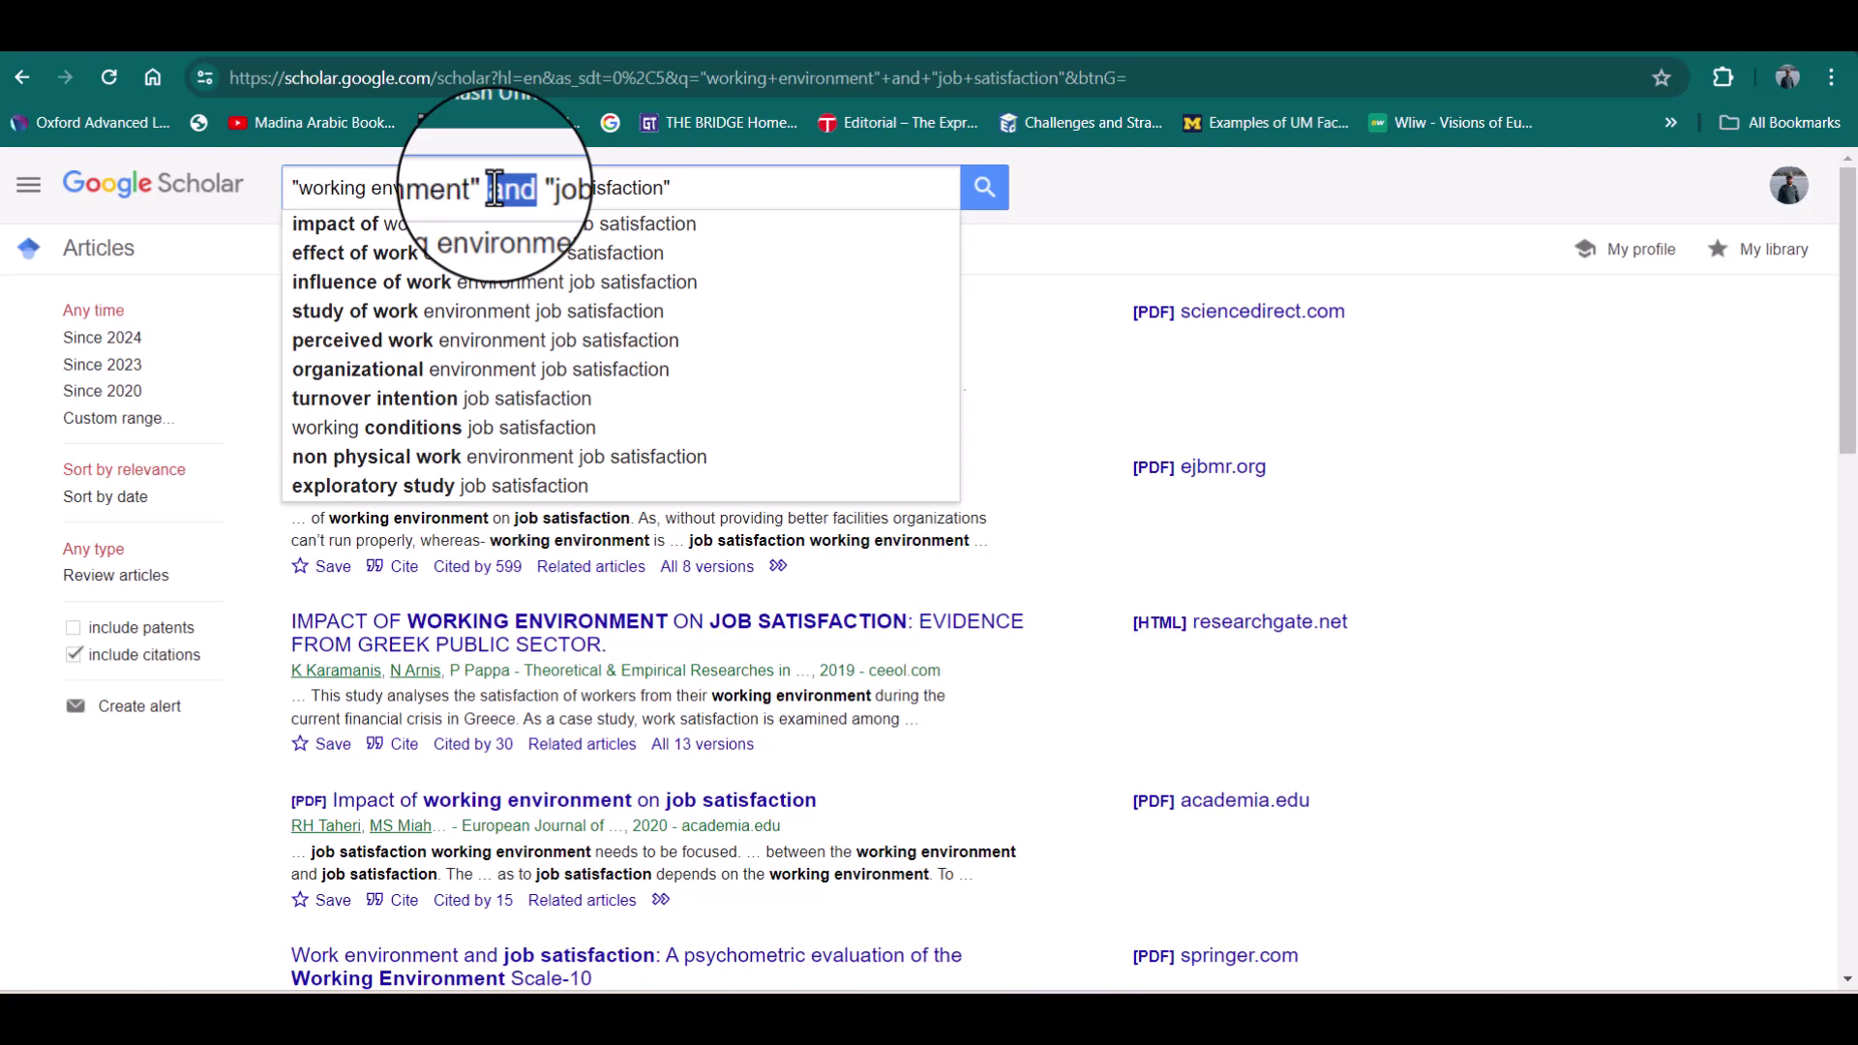
key("BackSpace")
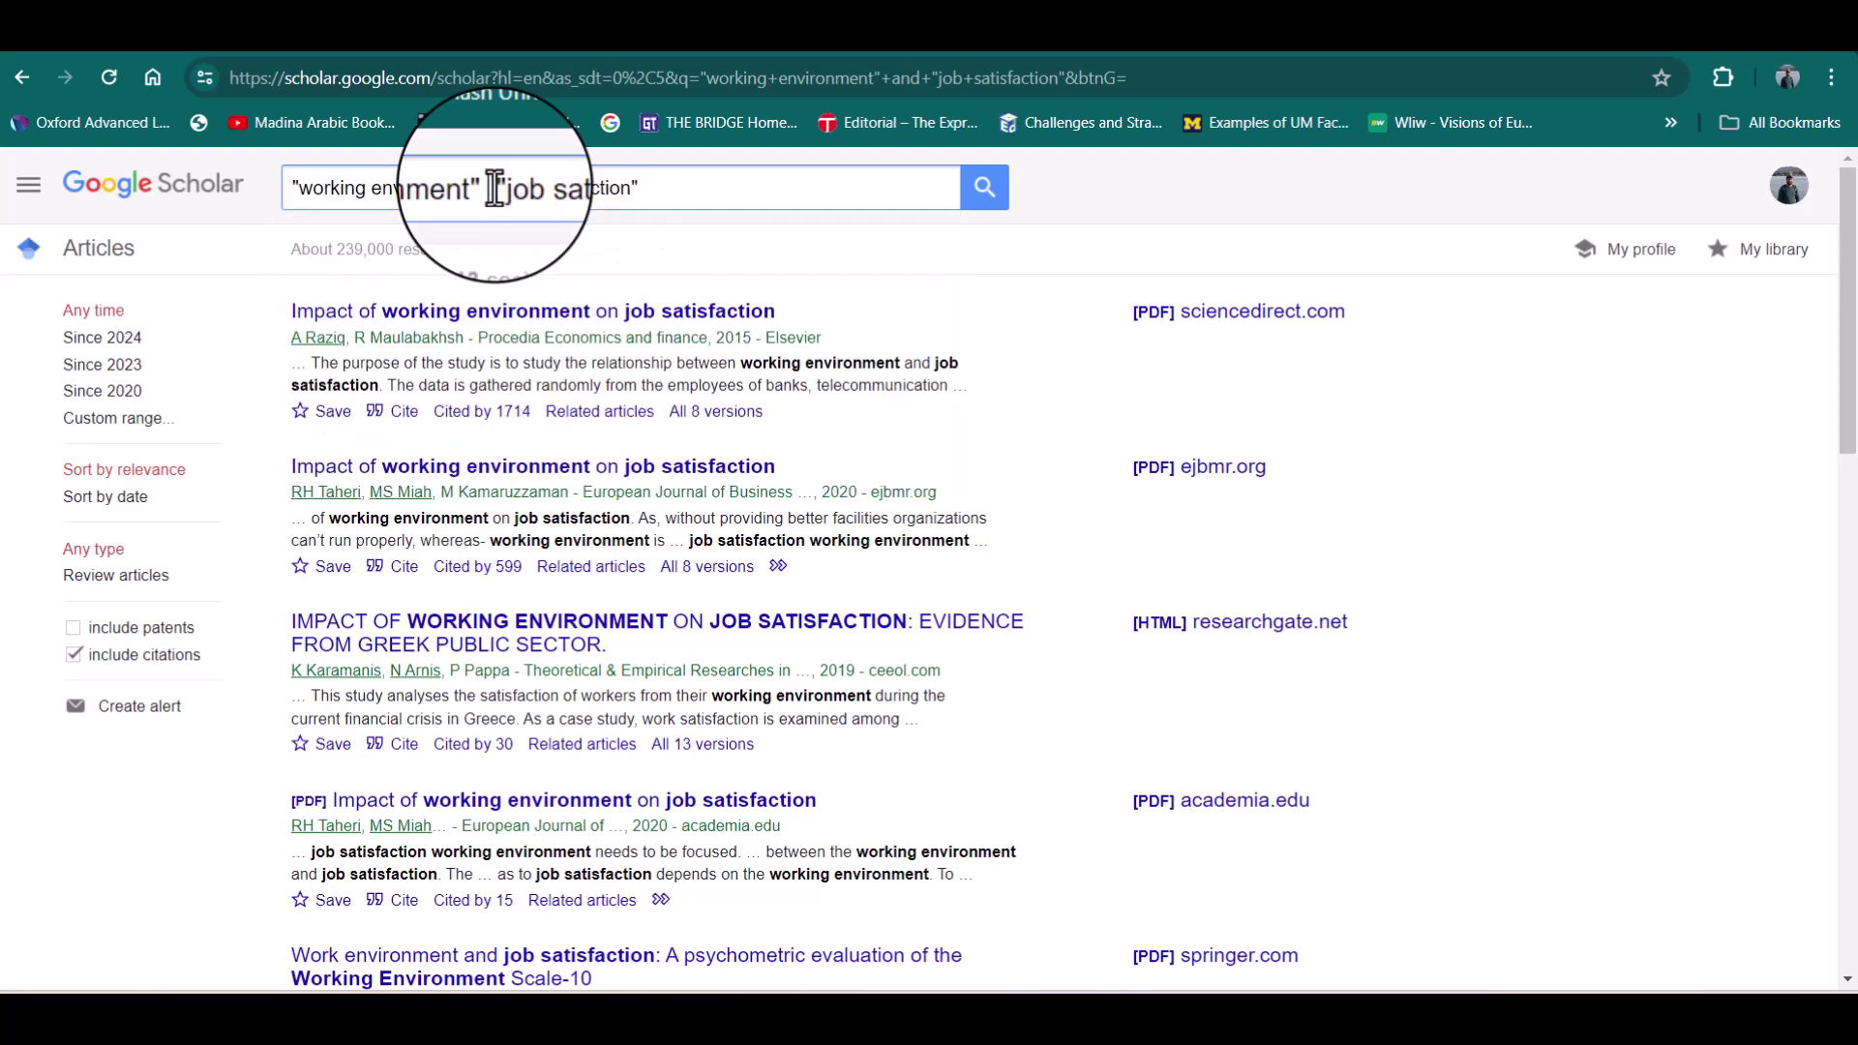
type("OR")
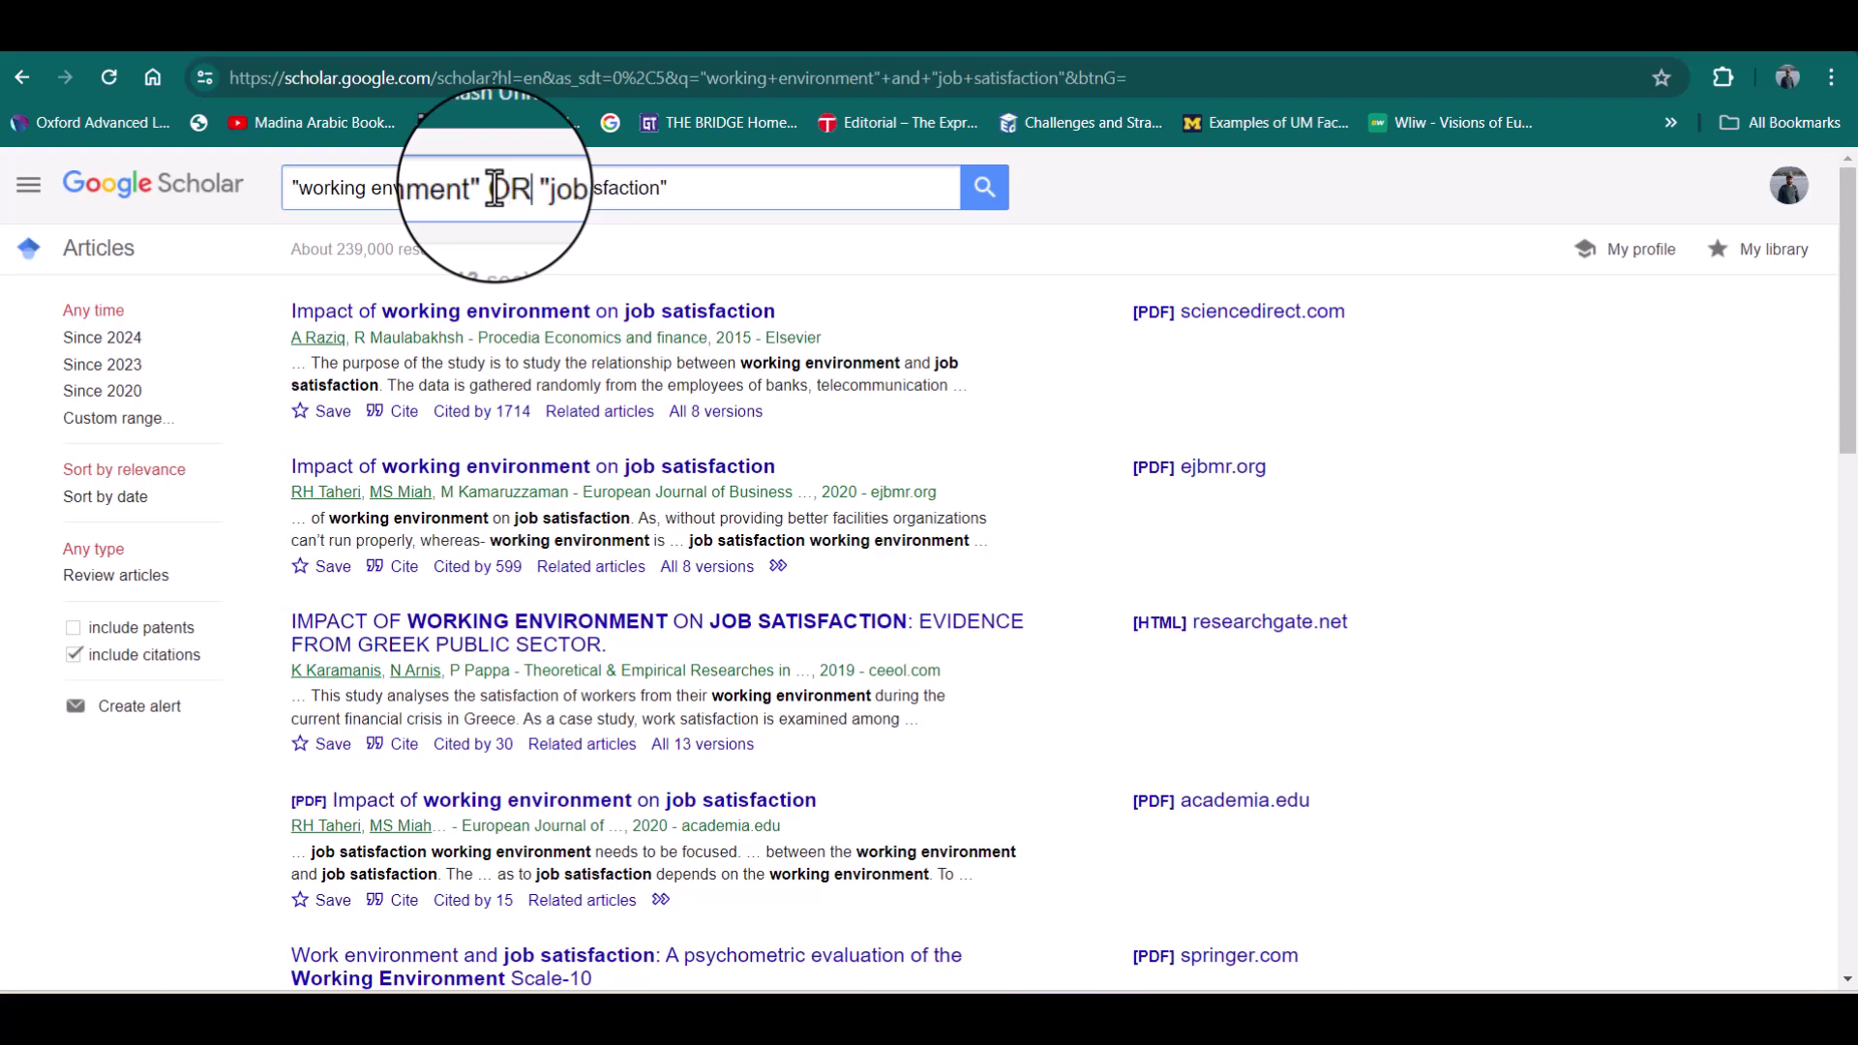
key("Return")
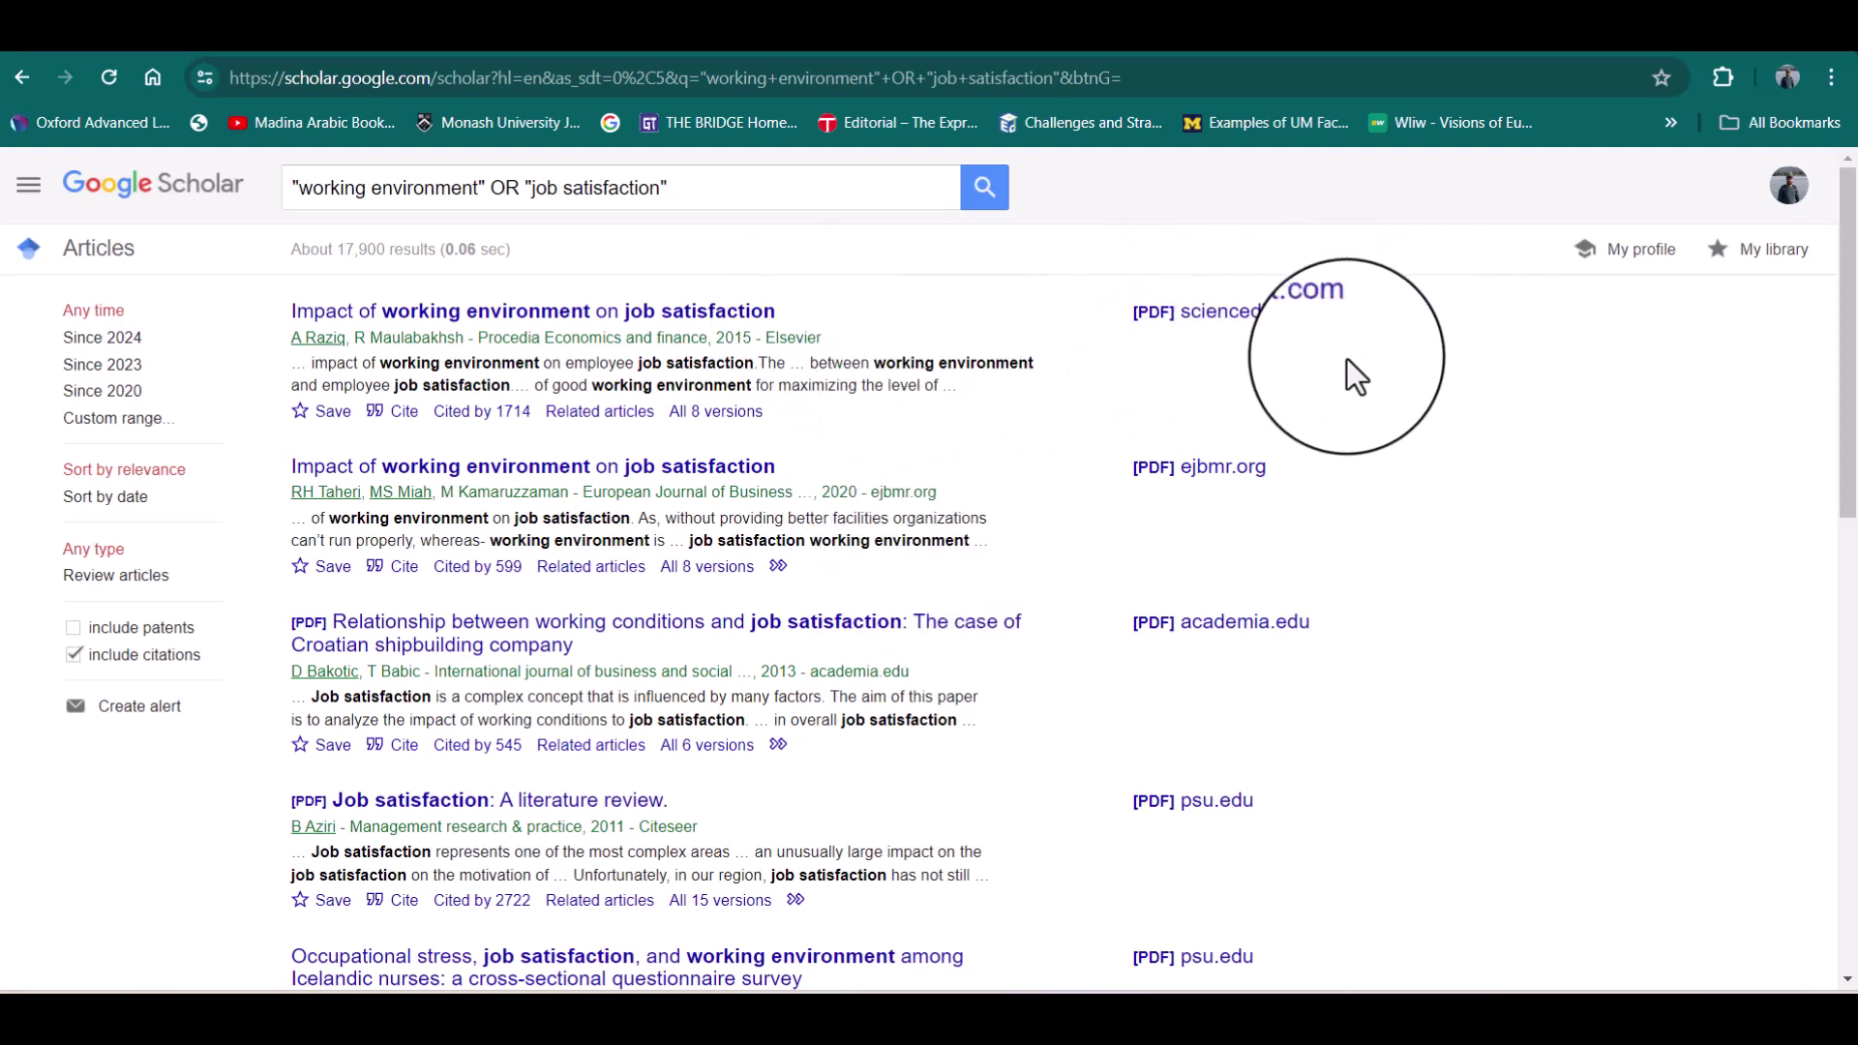
Scroll through the results and bring up options for the top result's ScienceDirect PDF link
scroll(1377, 580, "down", 1)
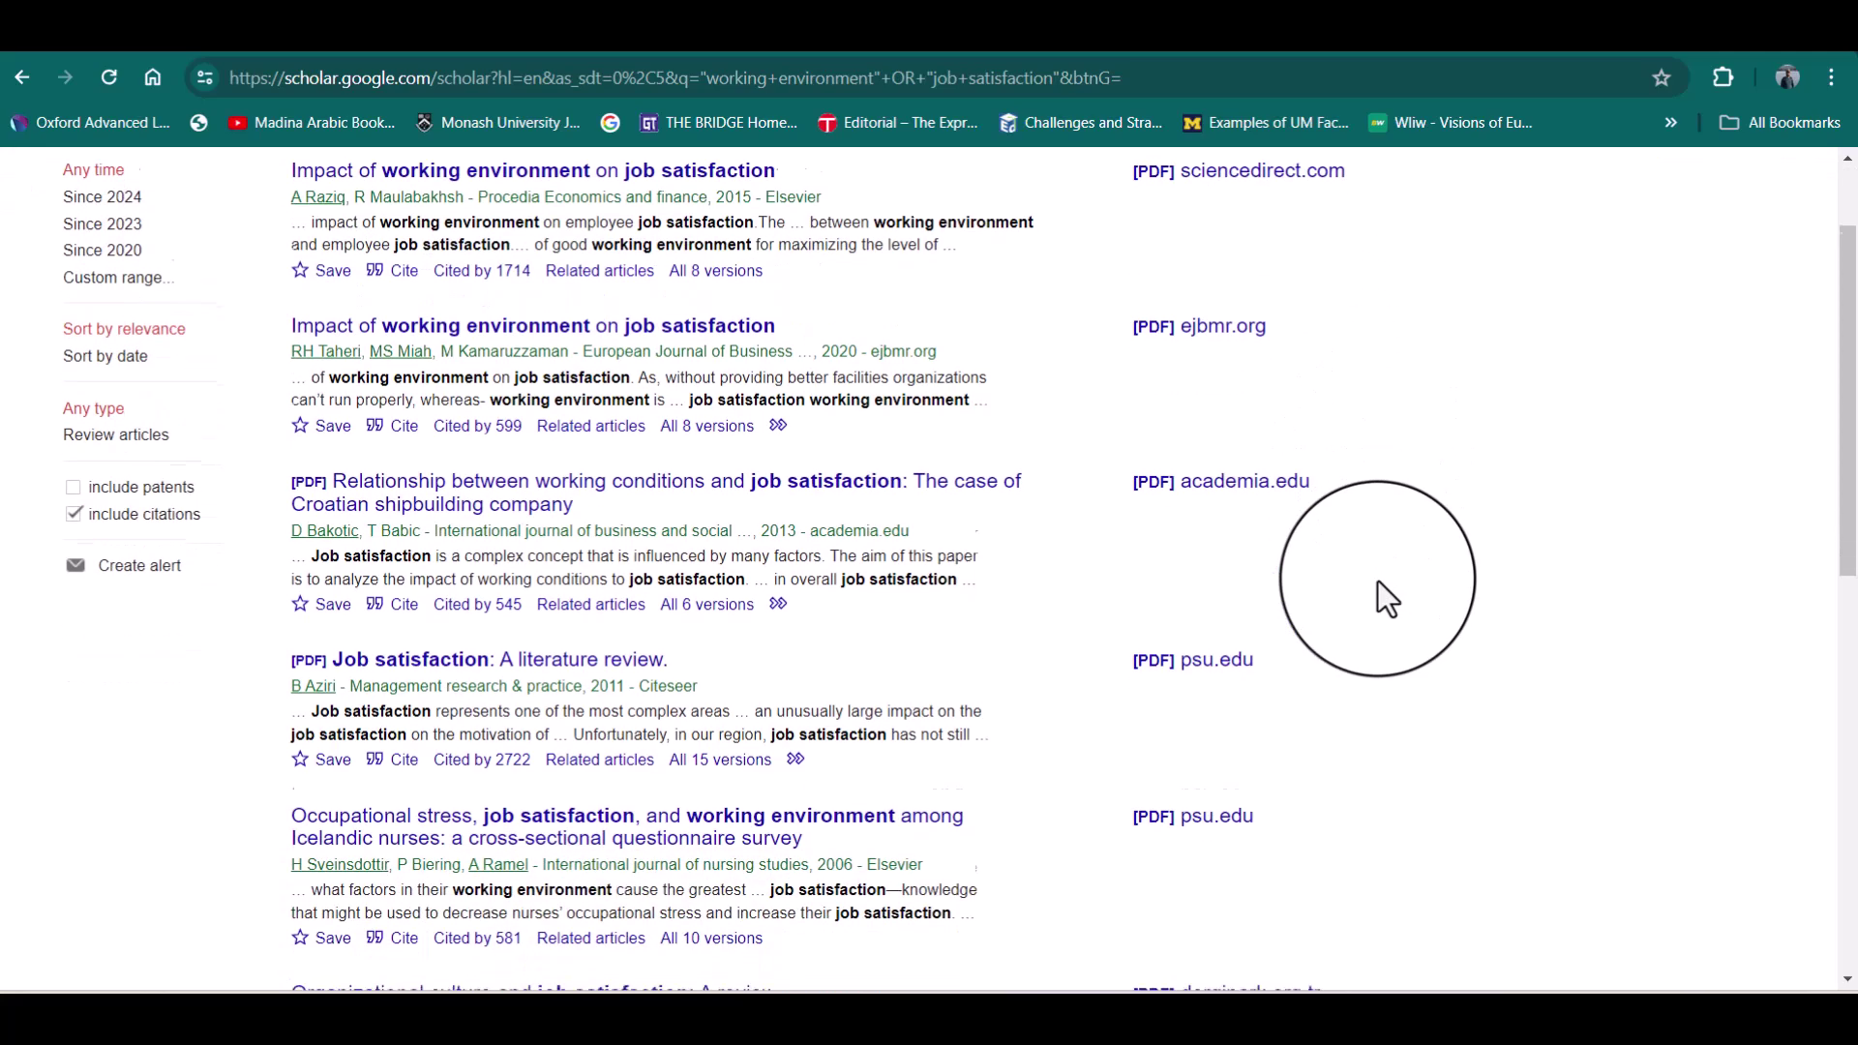
scroll(1378, 581, "down", 1)
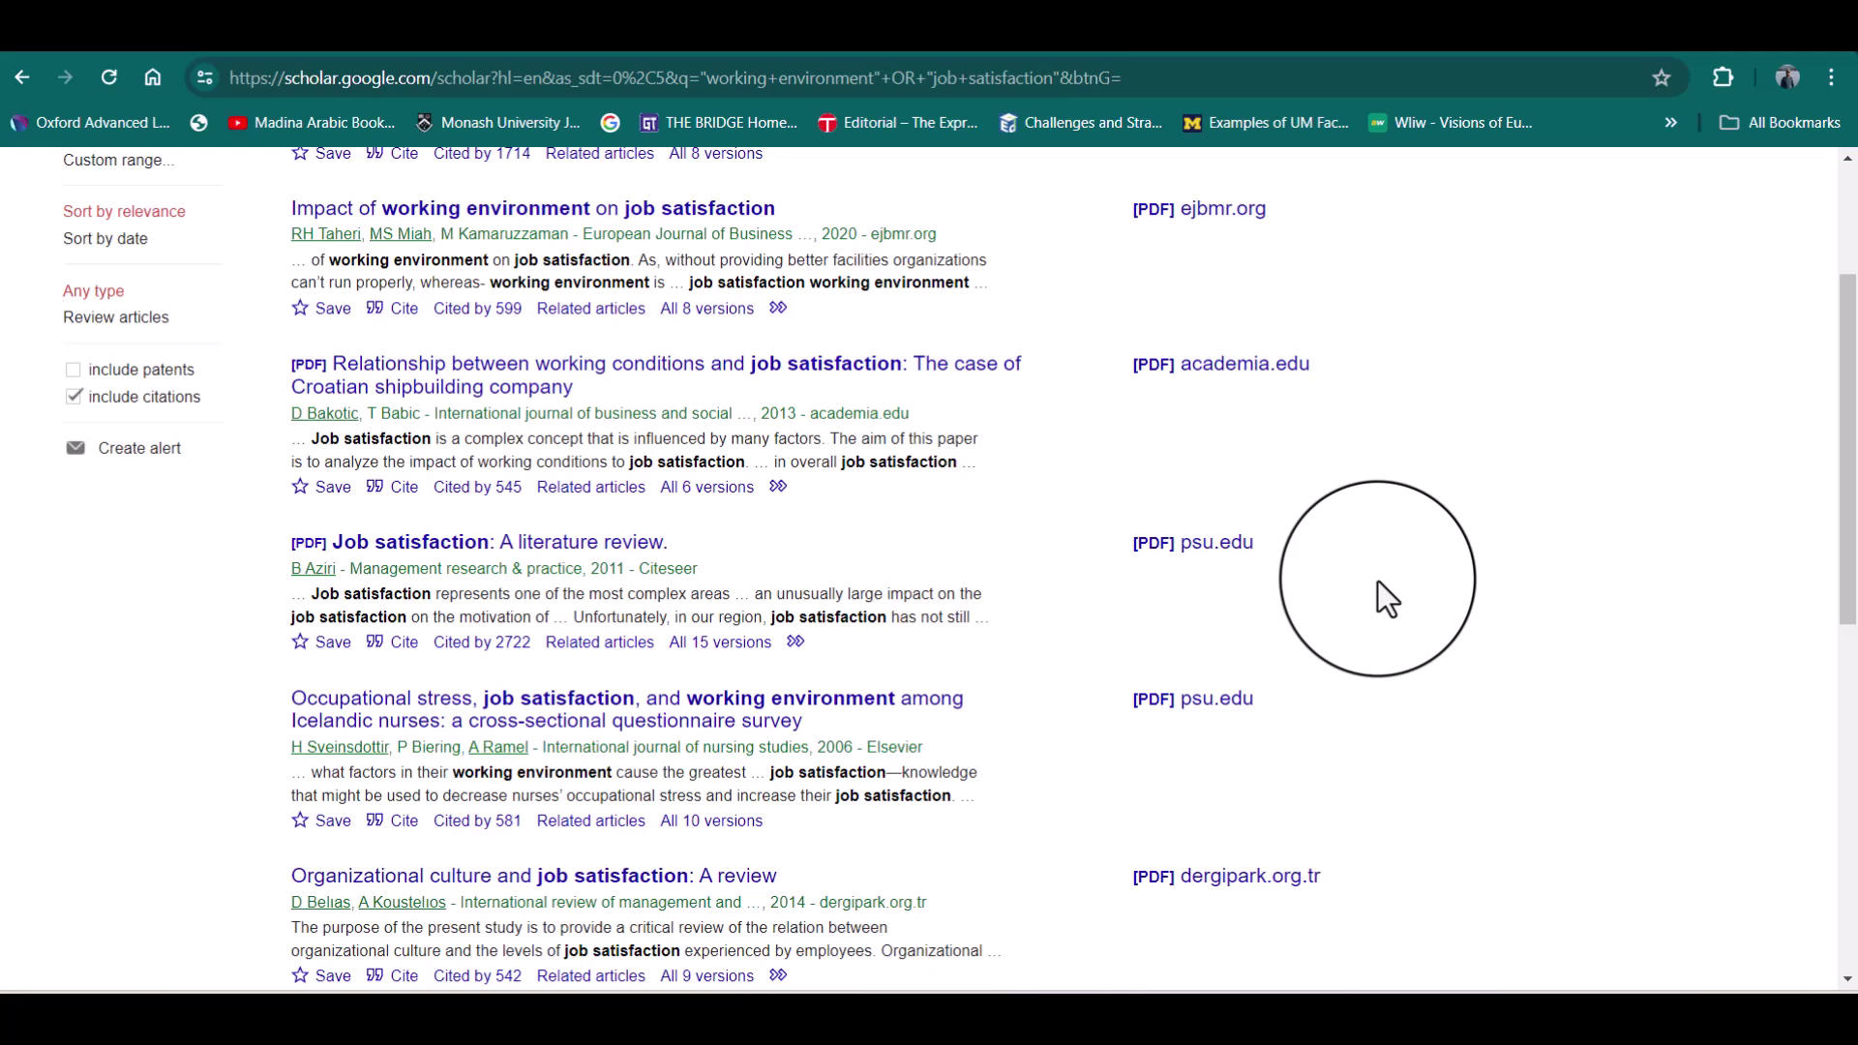
scroll(1366, 466, "up", 2)
scroll(1370, 474, "up", 1)
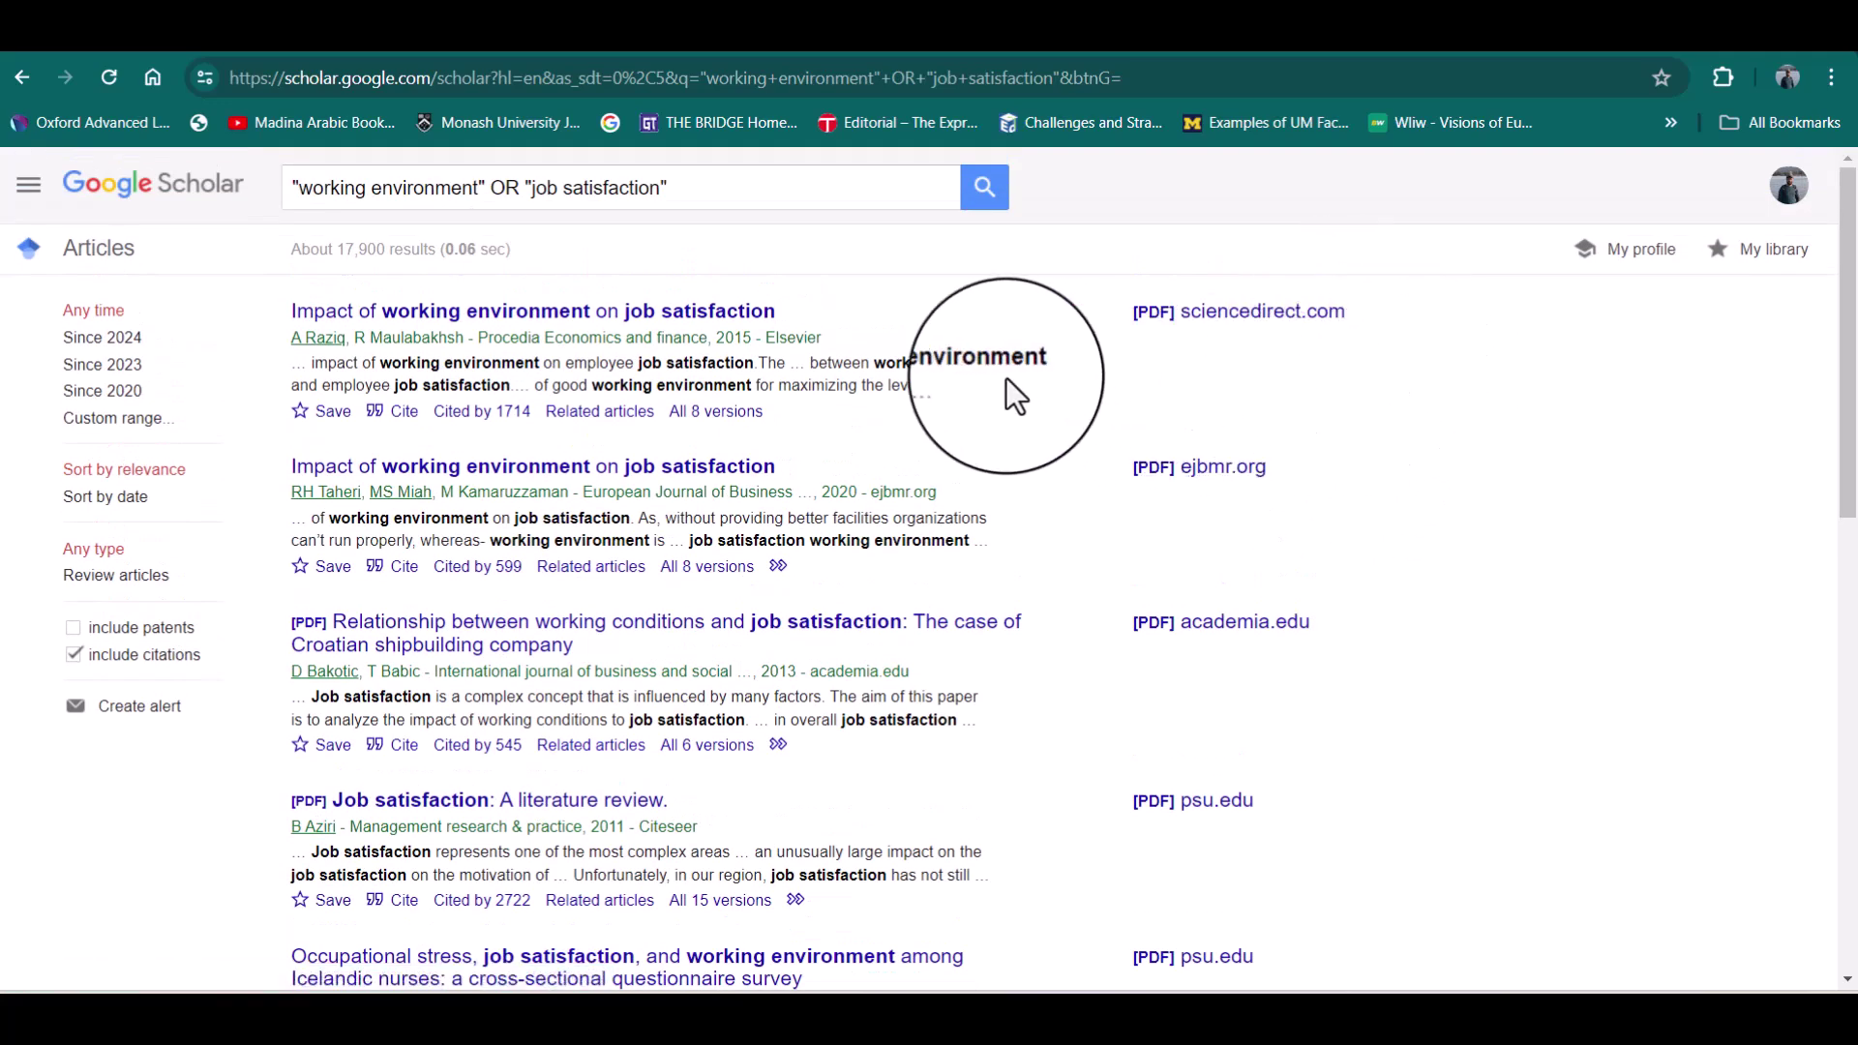
right_click(1221, 325)
Open the first result's PDF in a new tab, skim it, and return to the results
left_click(1256, 347)
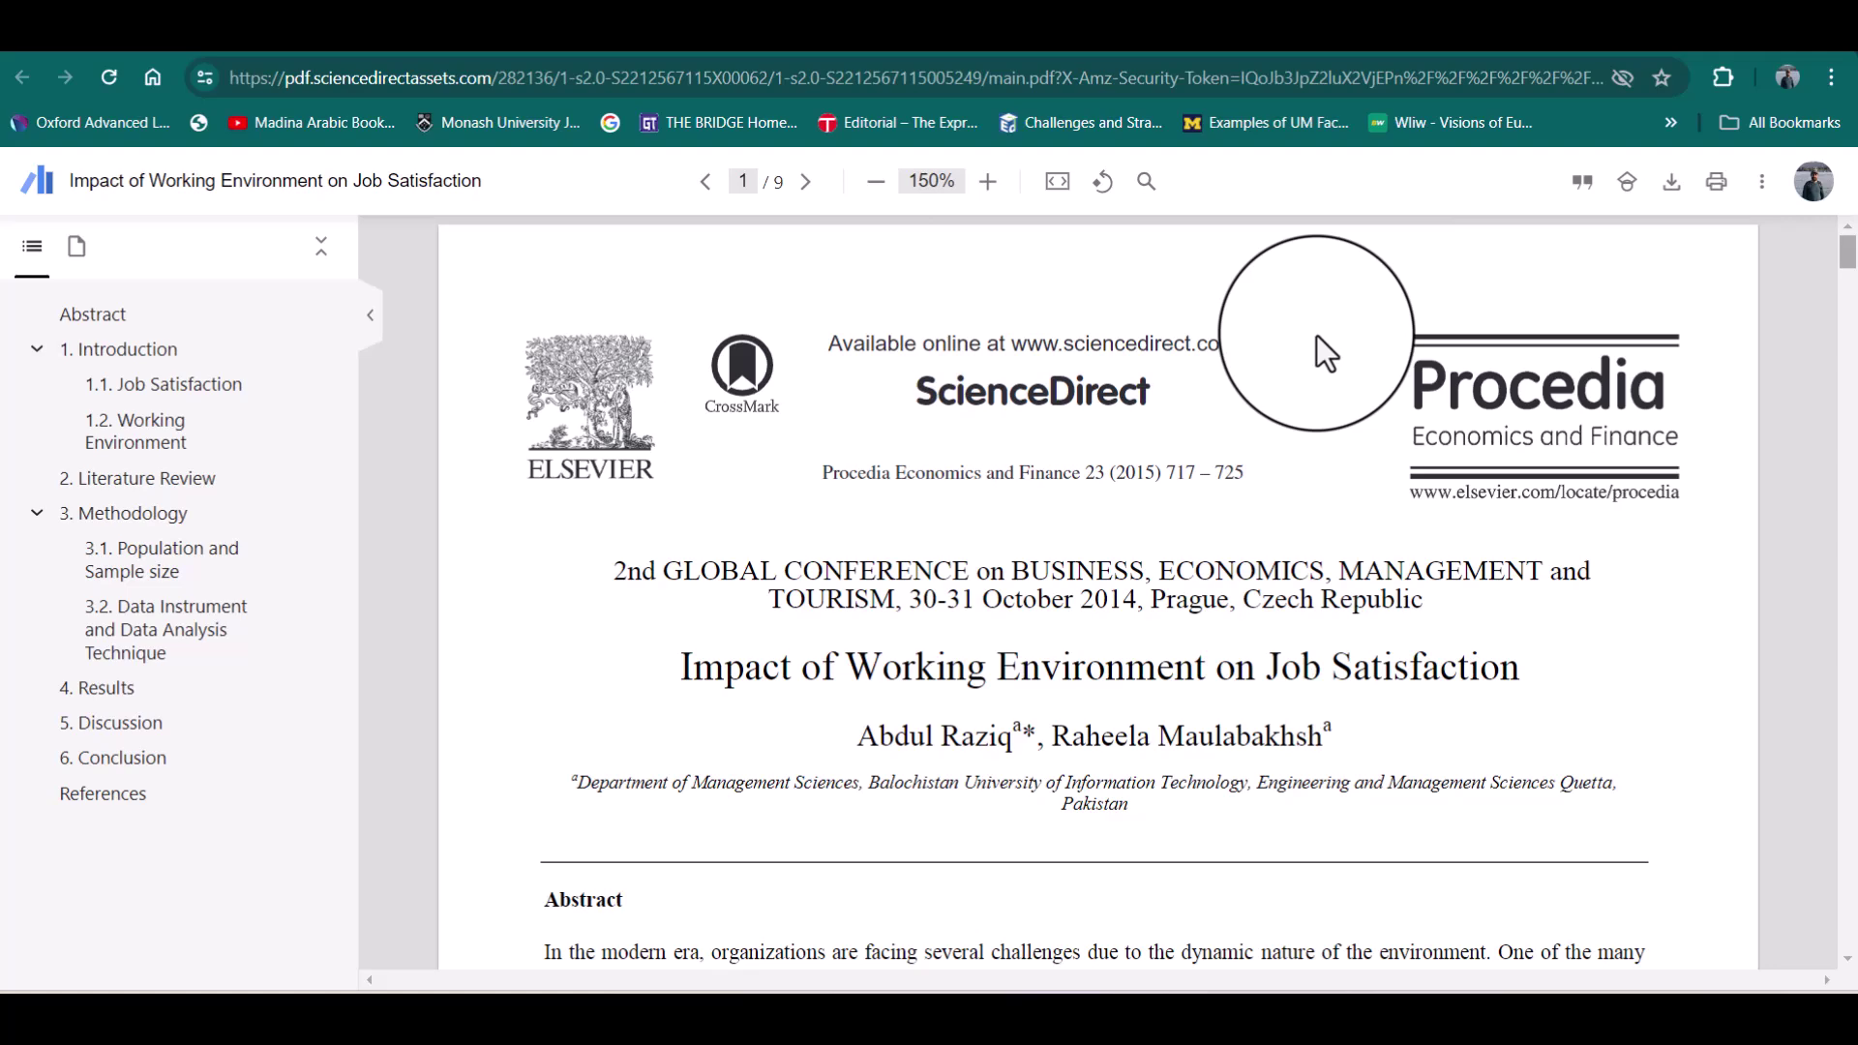
scroll(1315, 335, "down", 3)
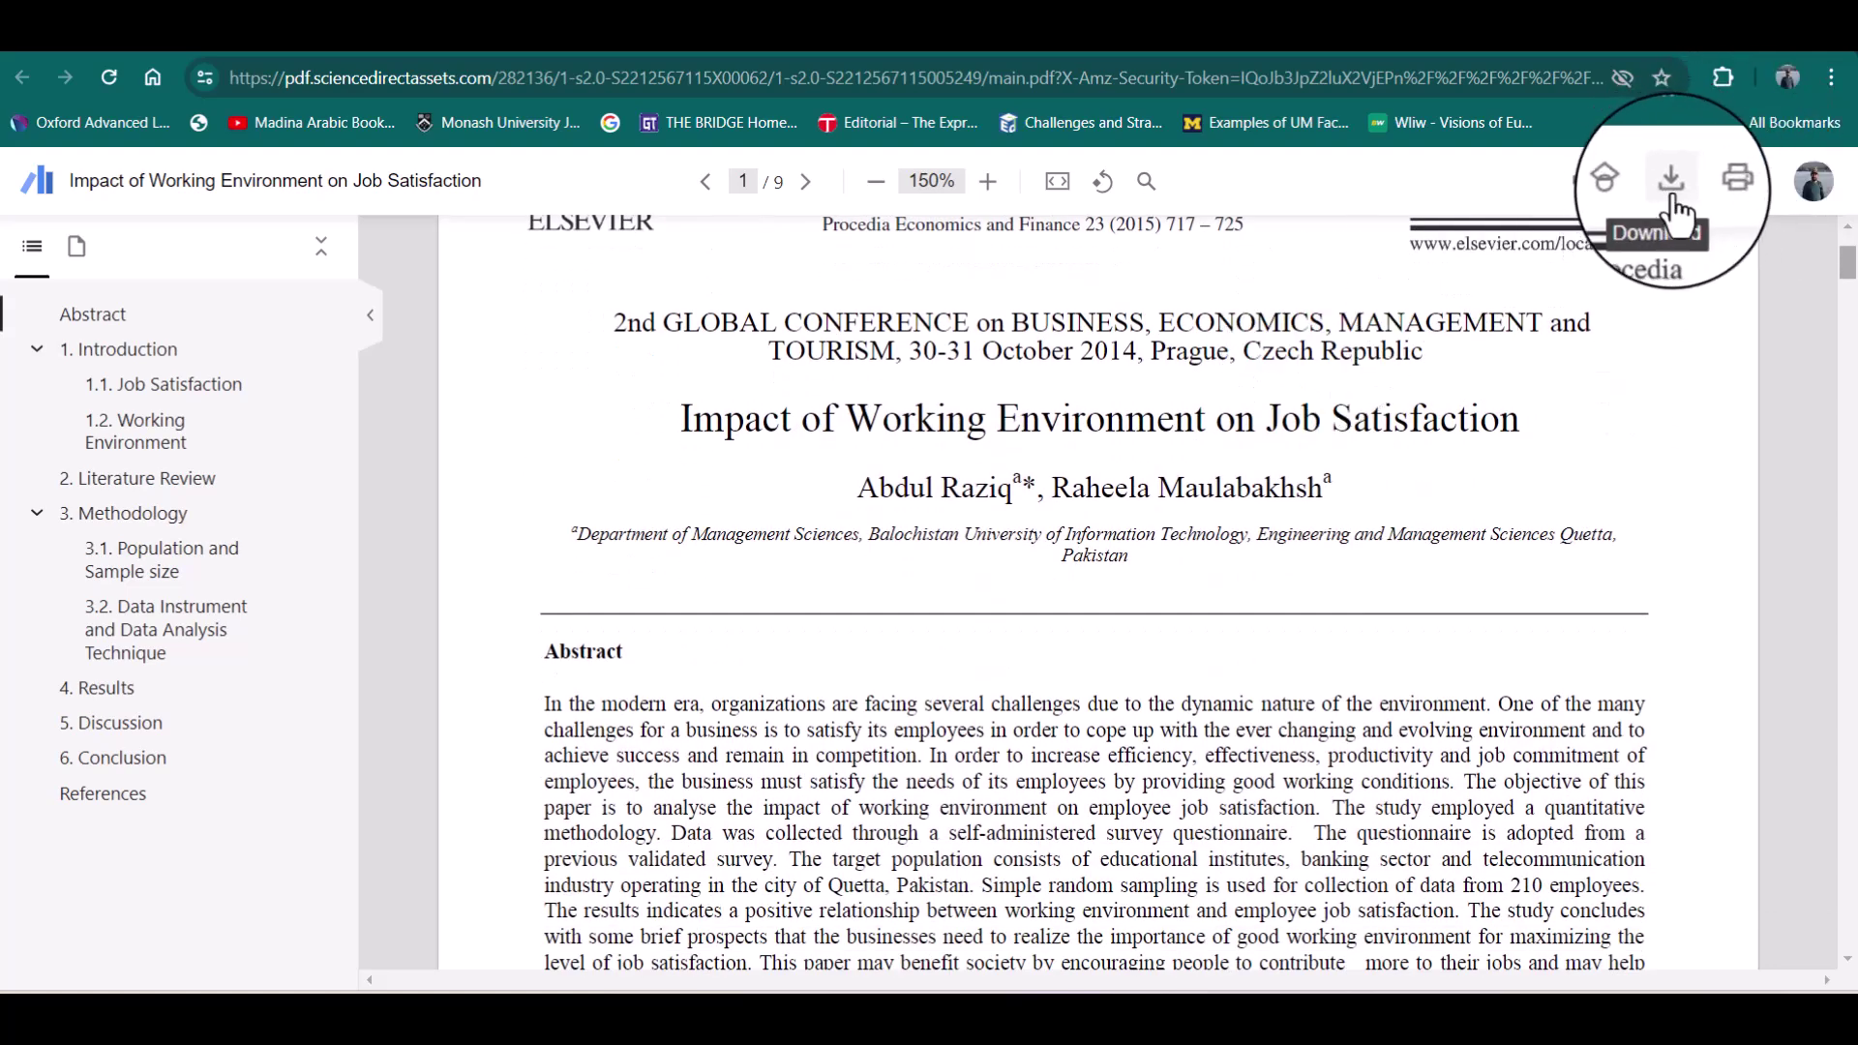
key("alt+Left")
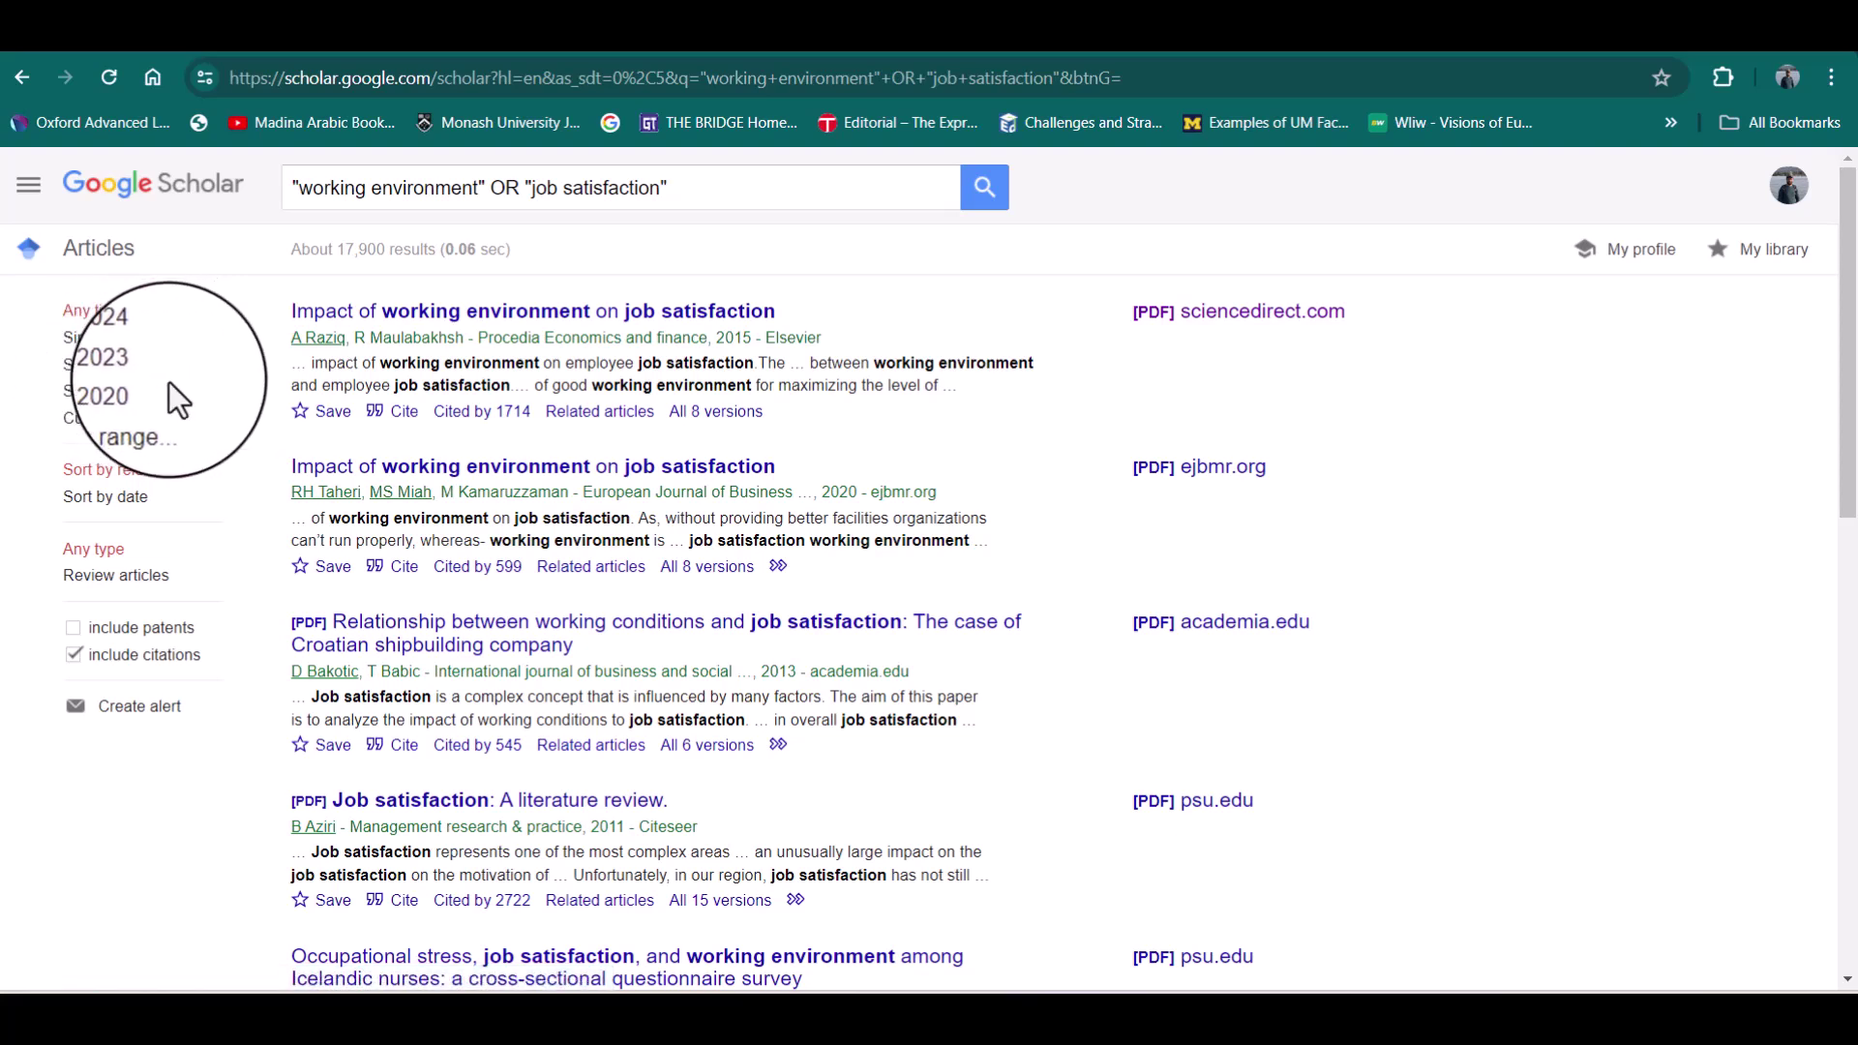
Filter results to since 2023 and reveal the custom year-range fields
left_click(97, 383)
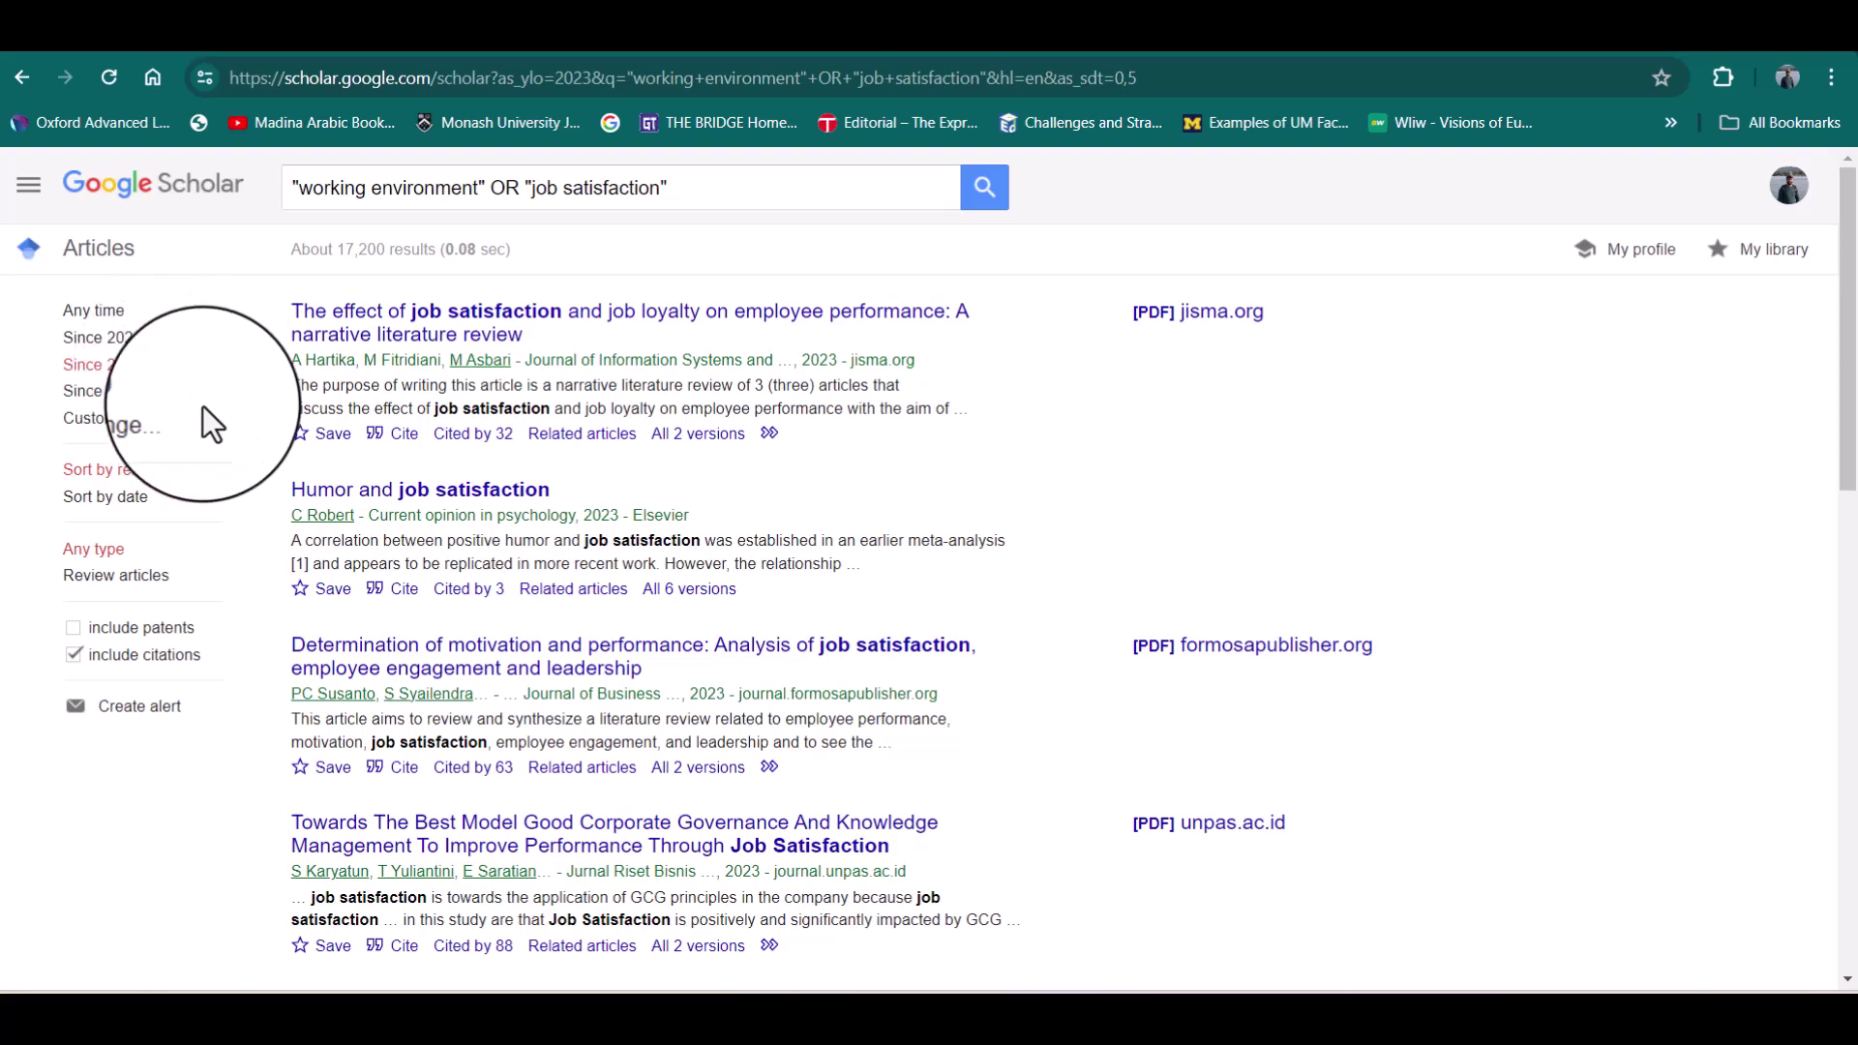
left_click(142, 420)
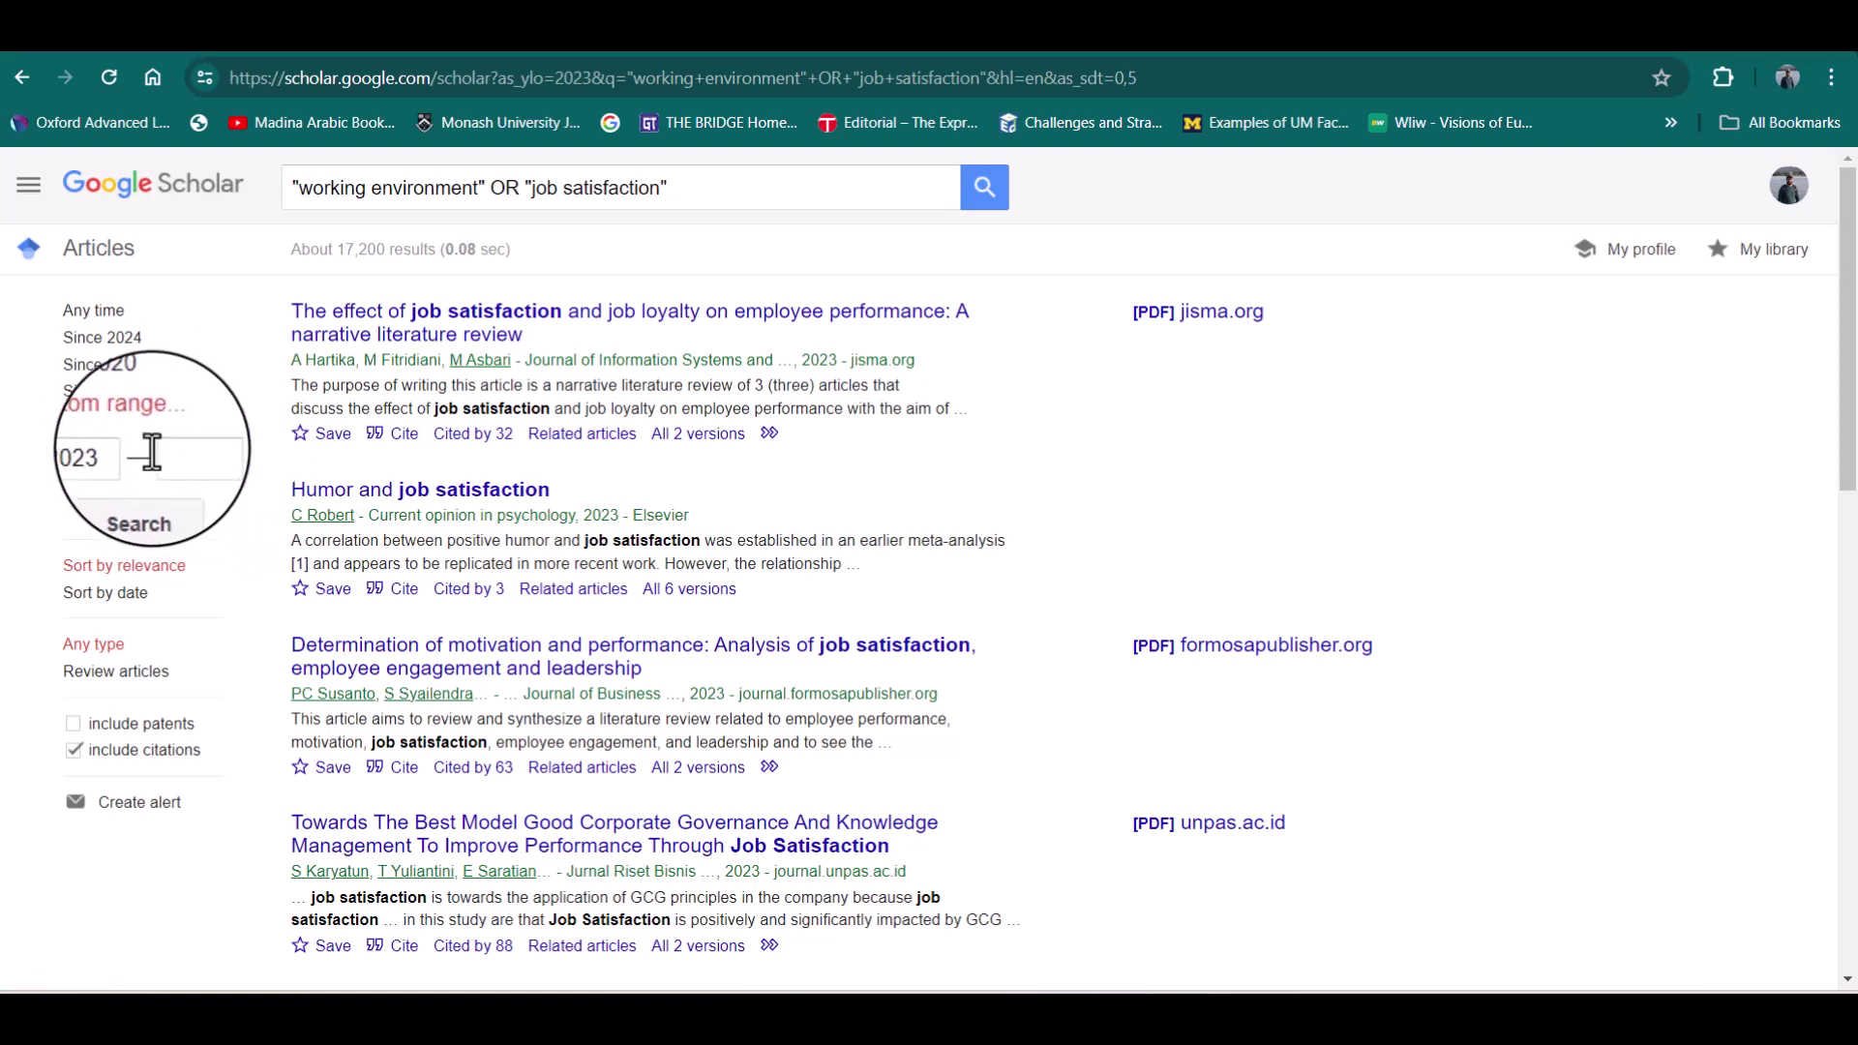
Enter a custom publication range of 2021 to 2022 and apply it
left_click_drag(133, 455, 9, 461)
type("2023")
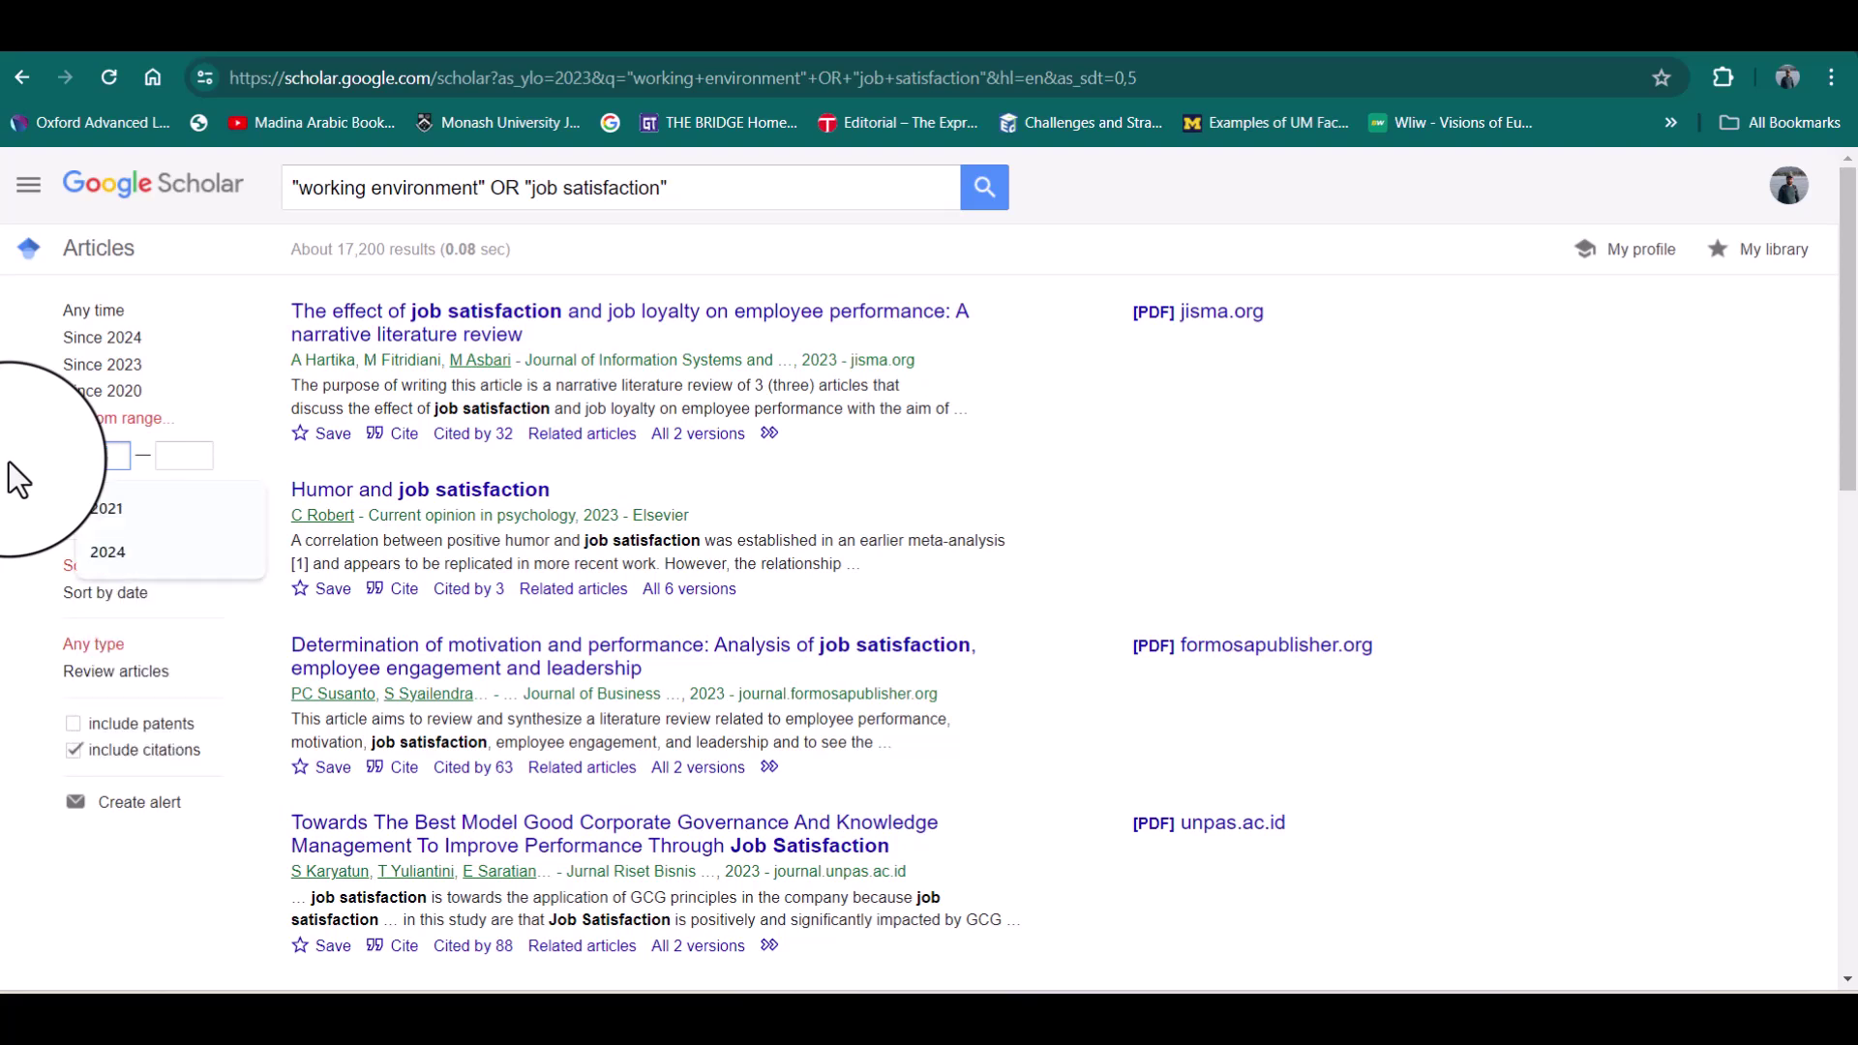
left_click(192, 461)
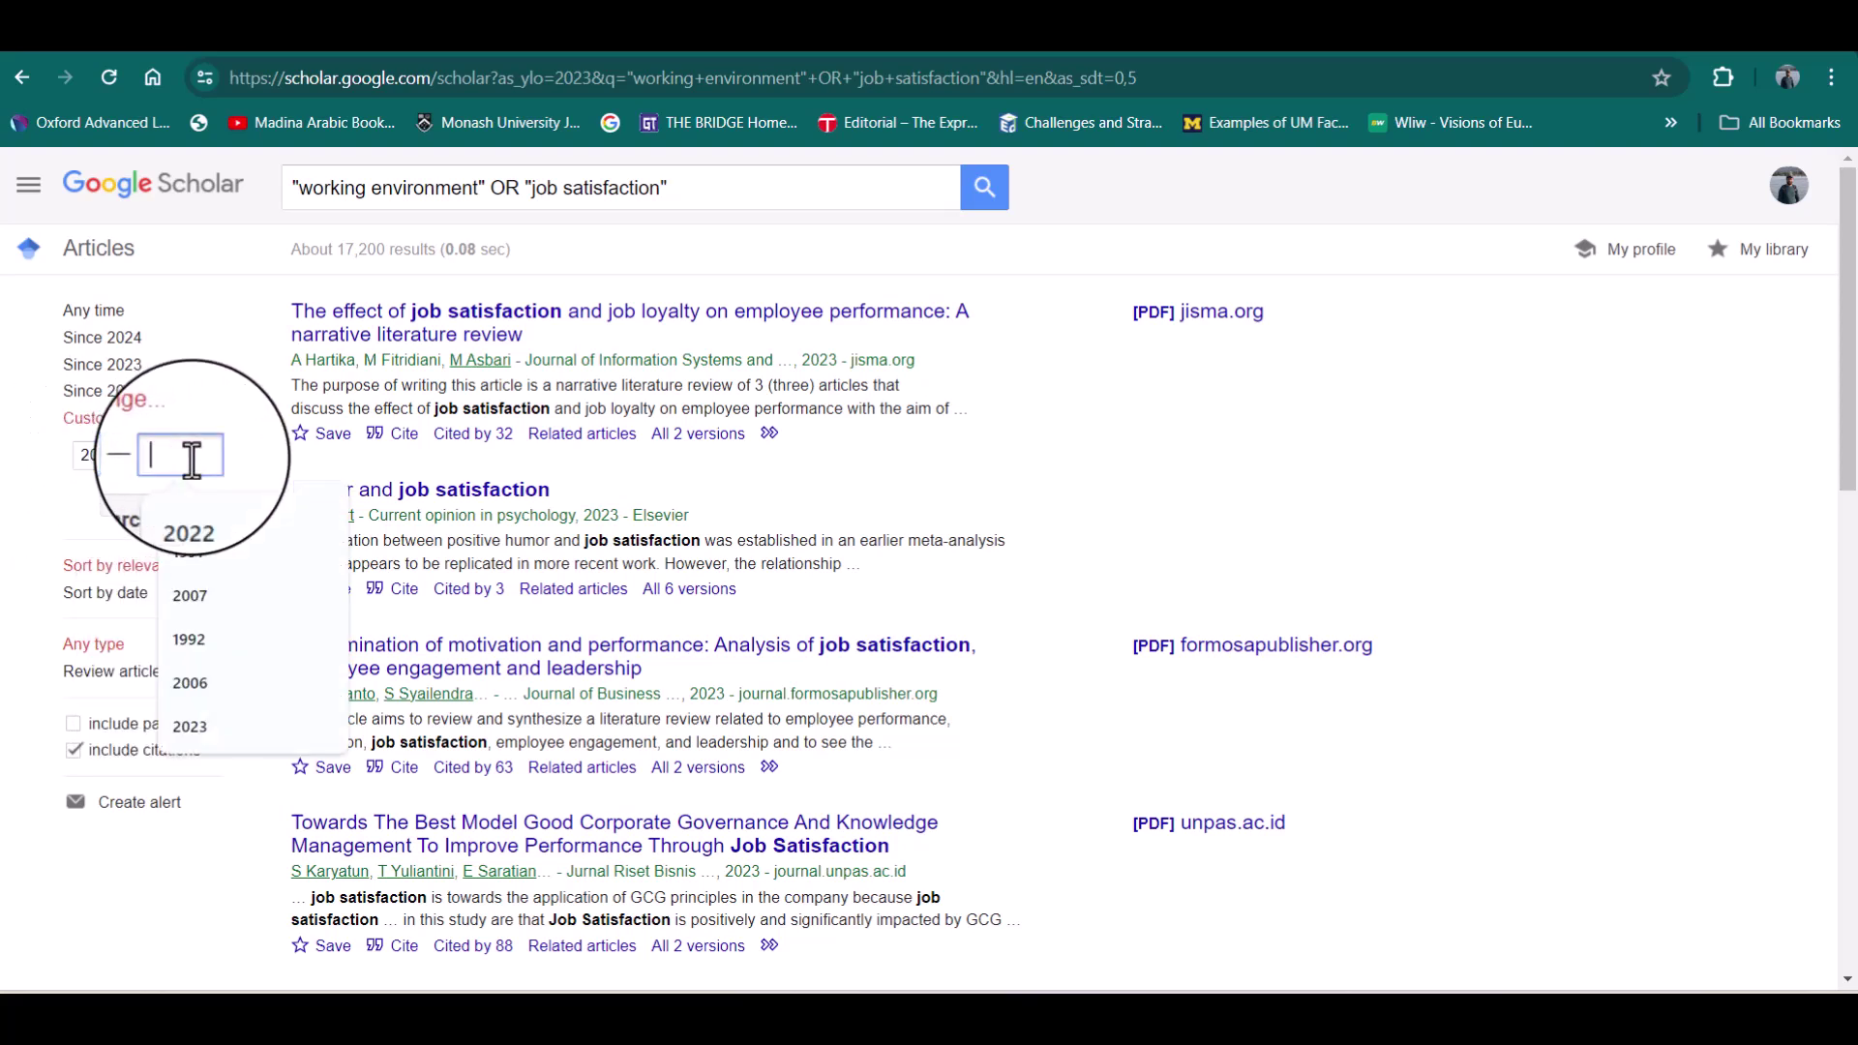
type("201")
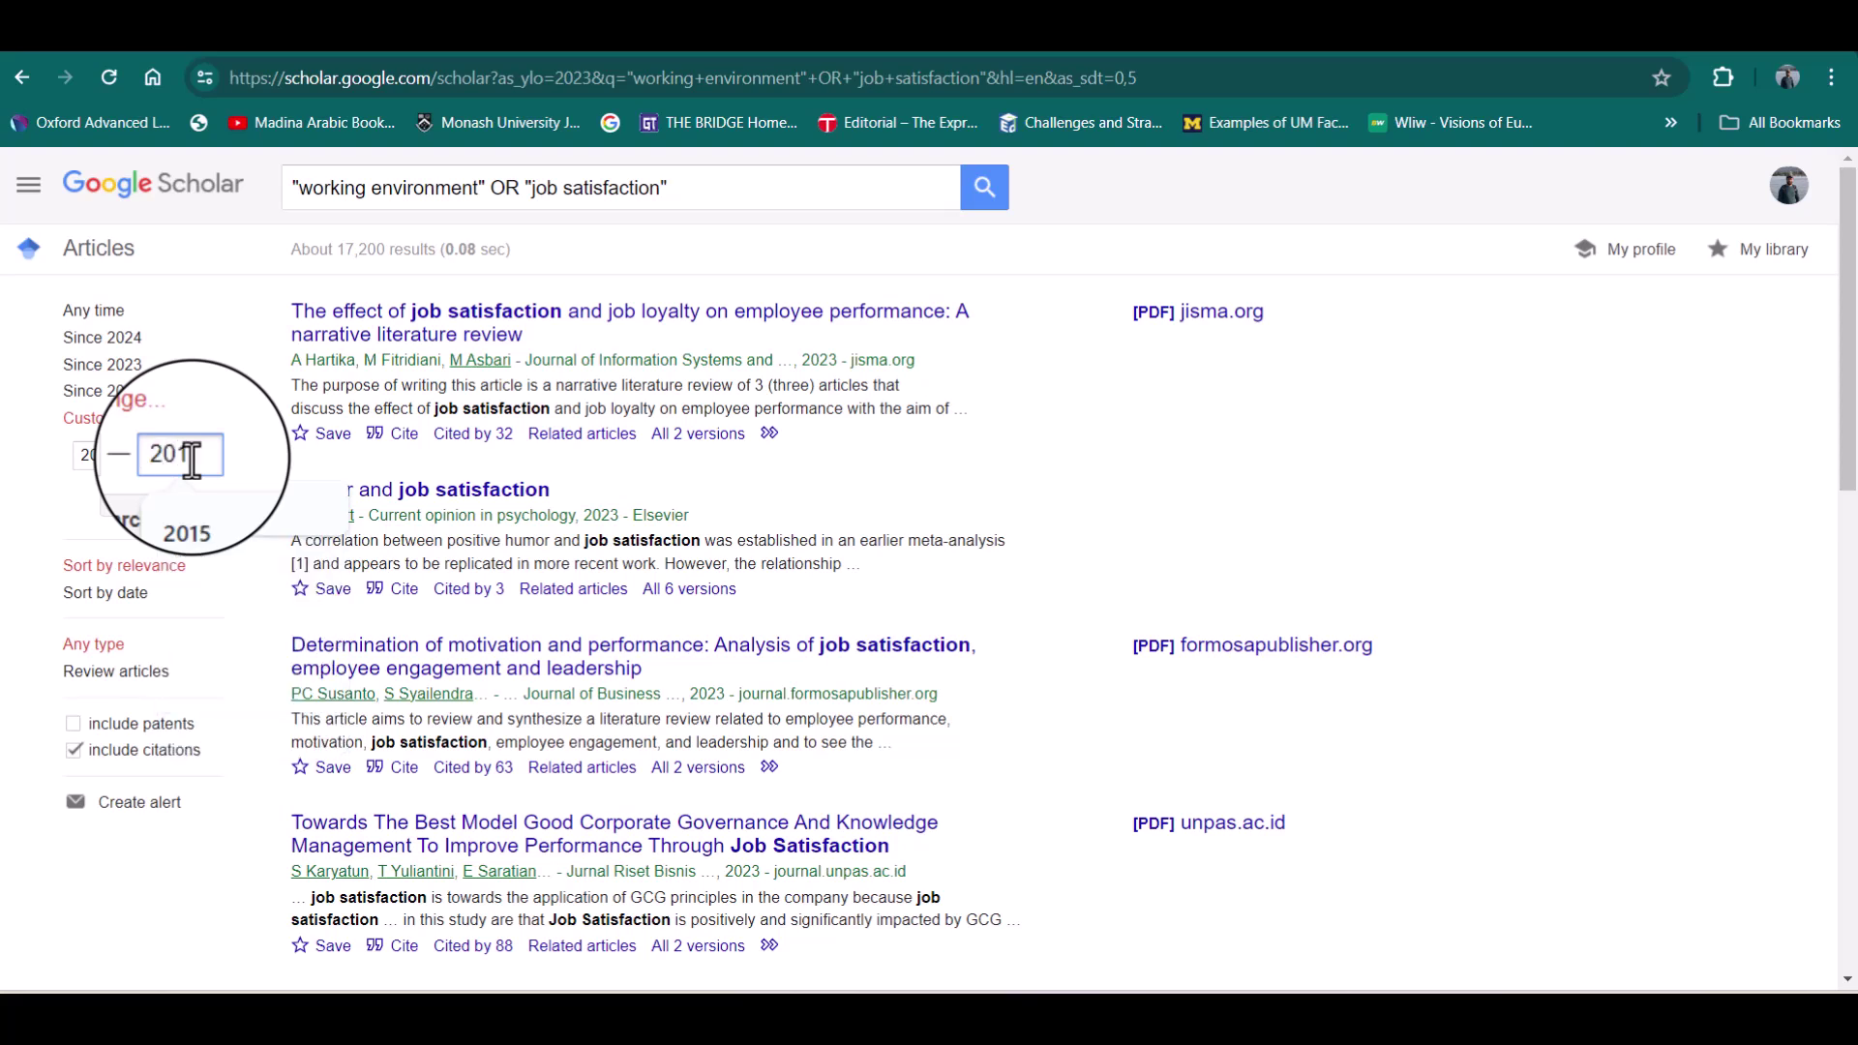
key("BackSpace")
type("22")
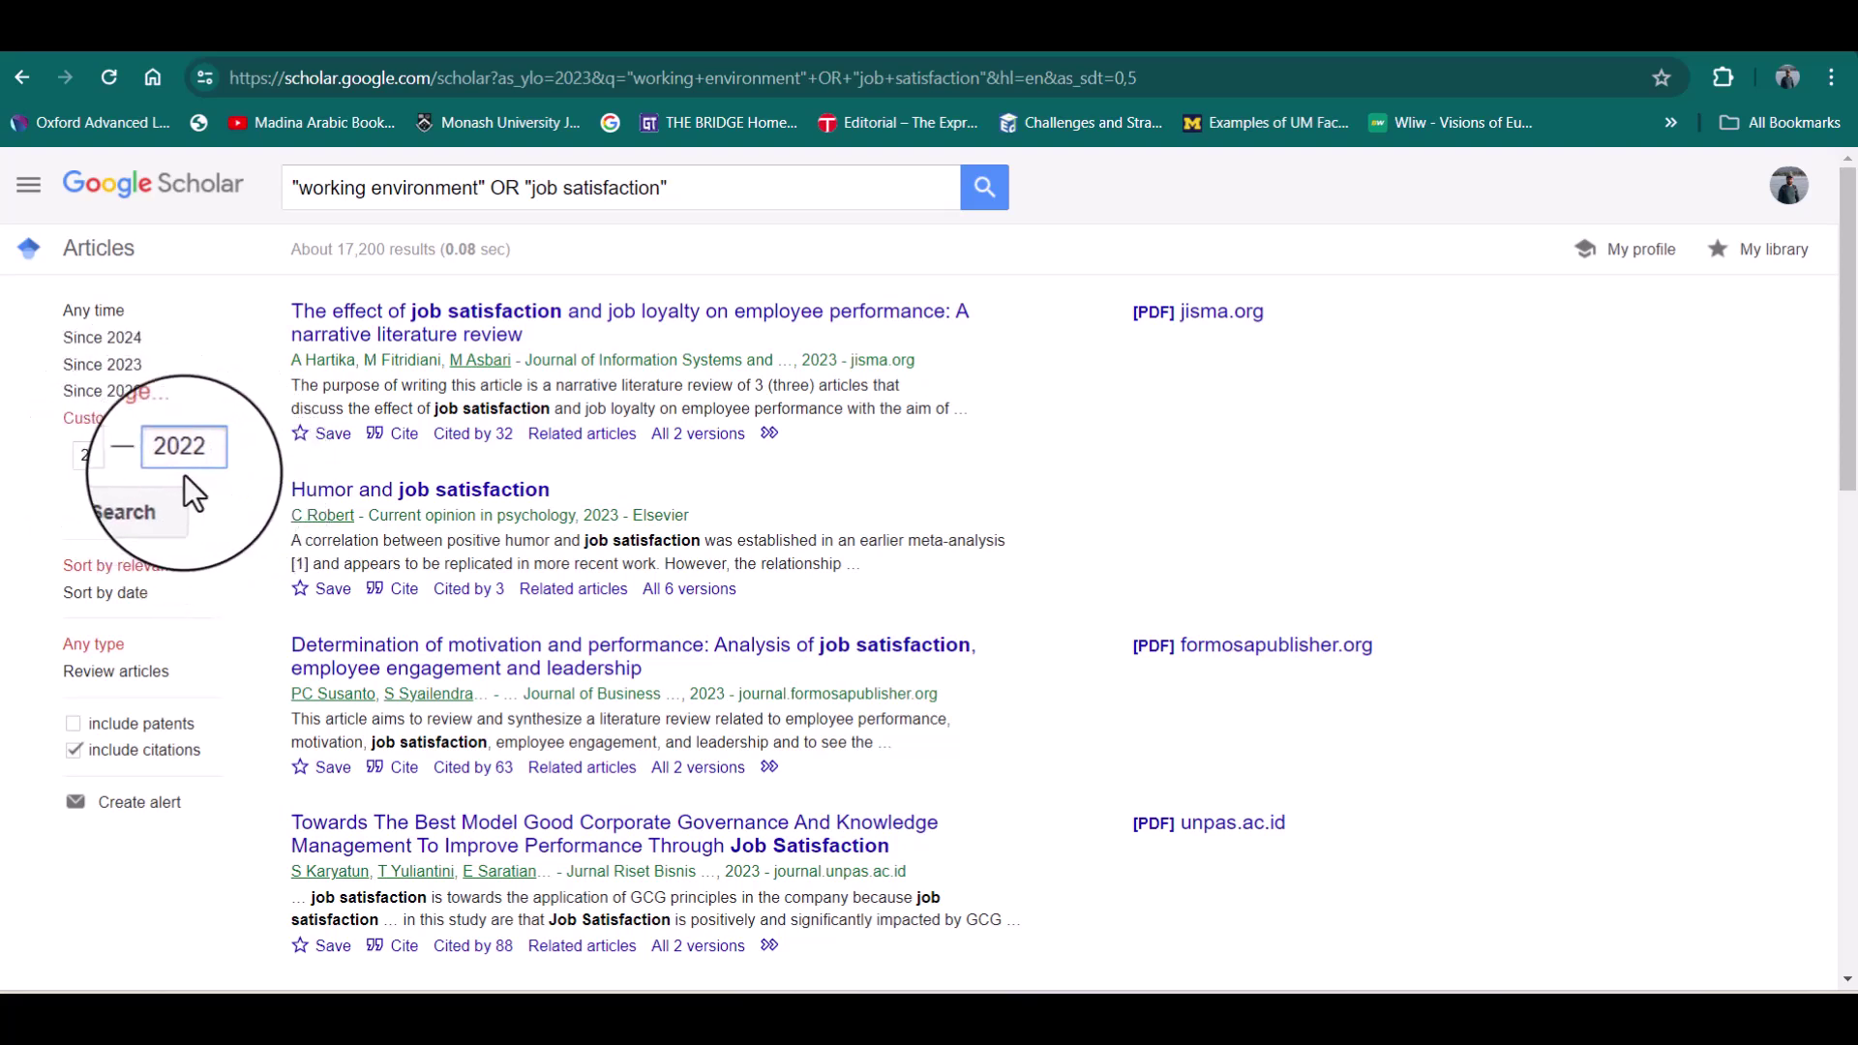
left_click(150, 510)
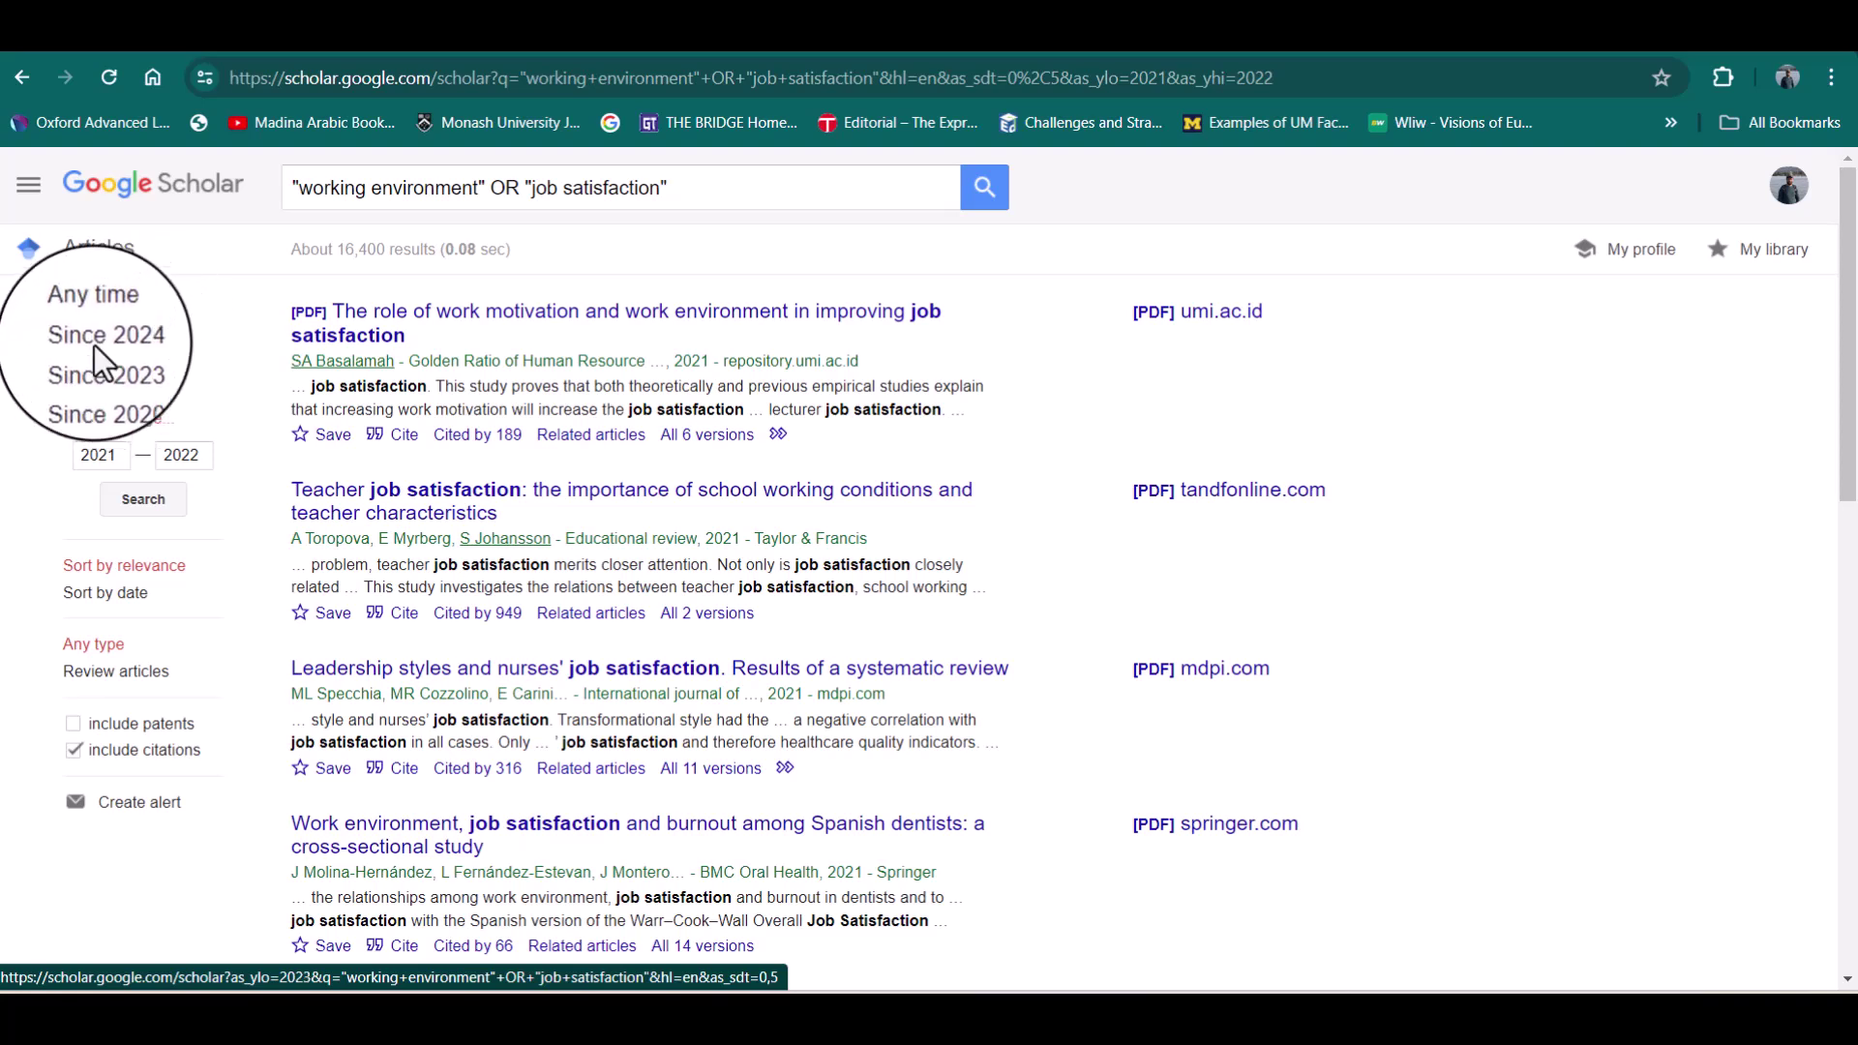
Limit results to since 2024, then open and close the top result's citation formats
left_click(96, 338)
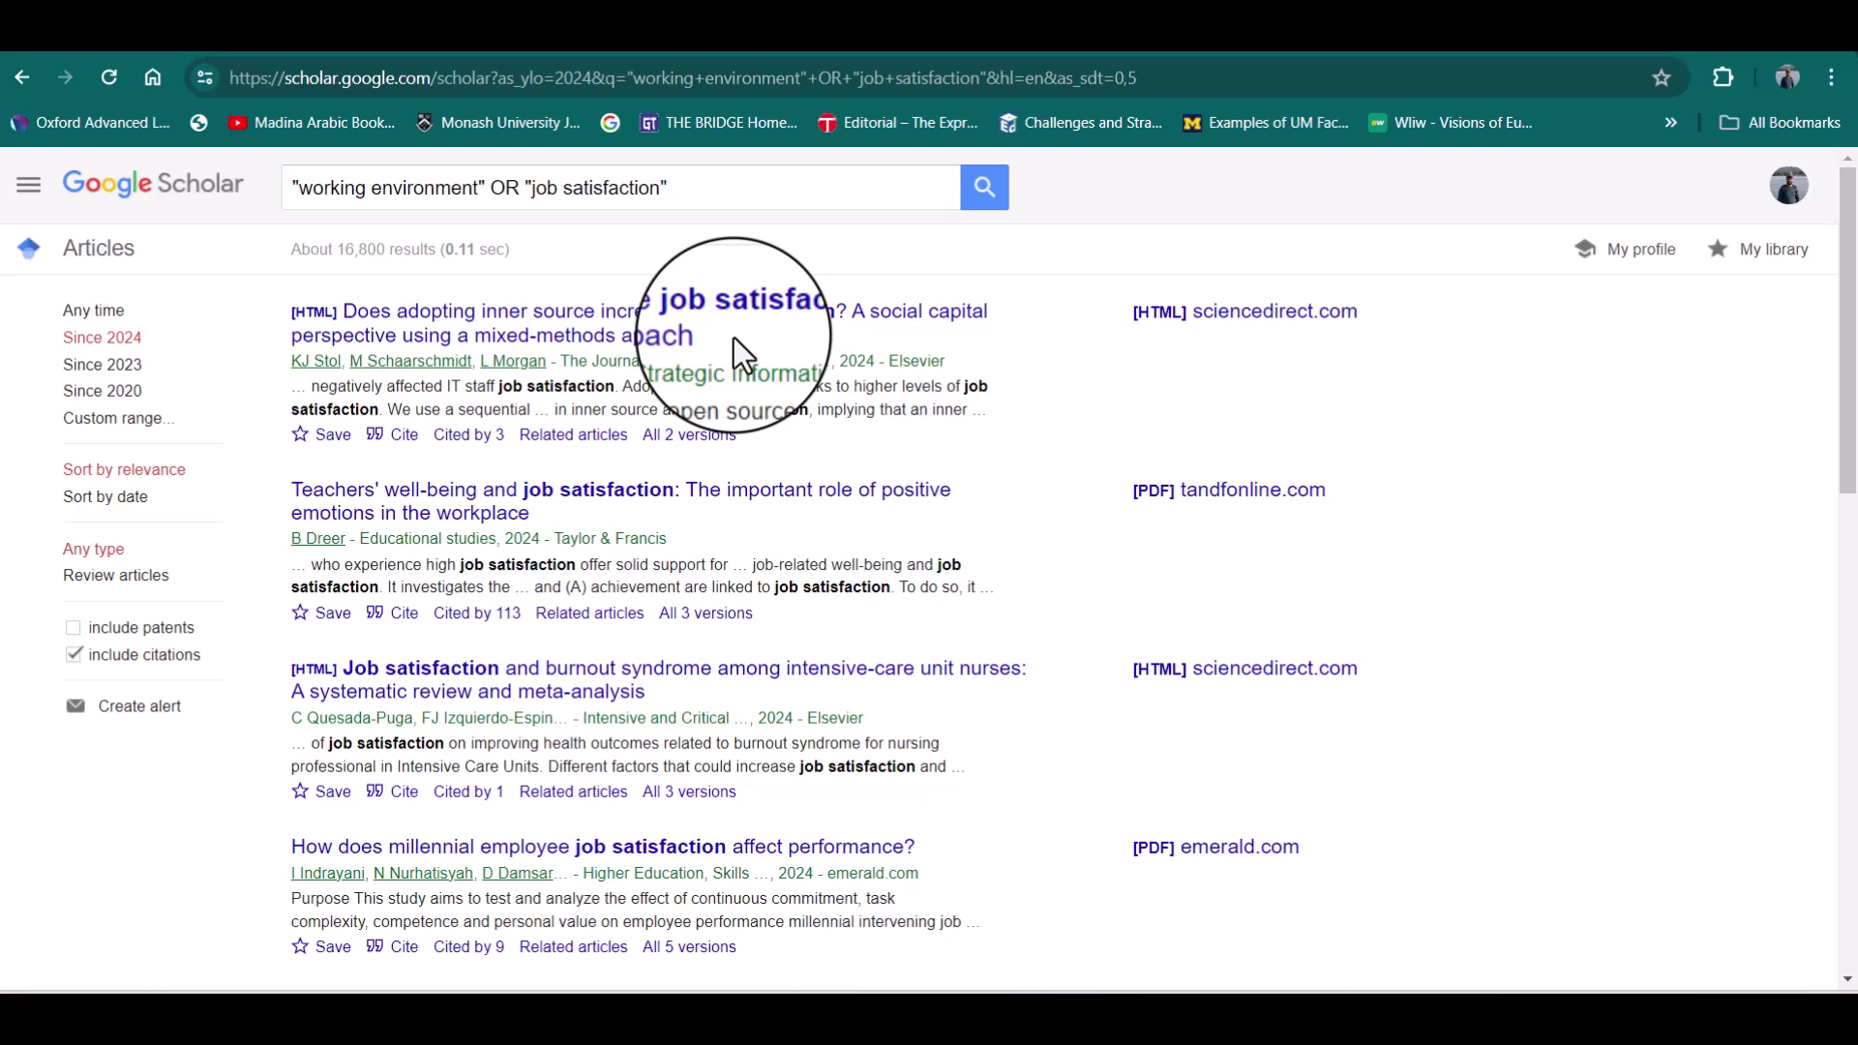
left_click(405, 435)
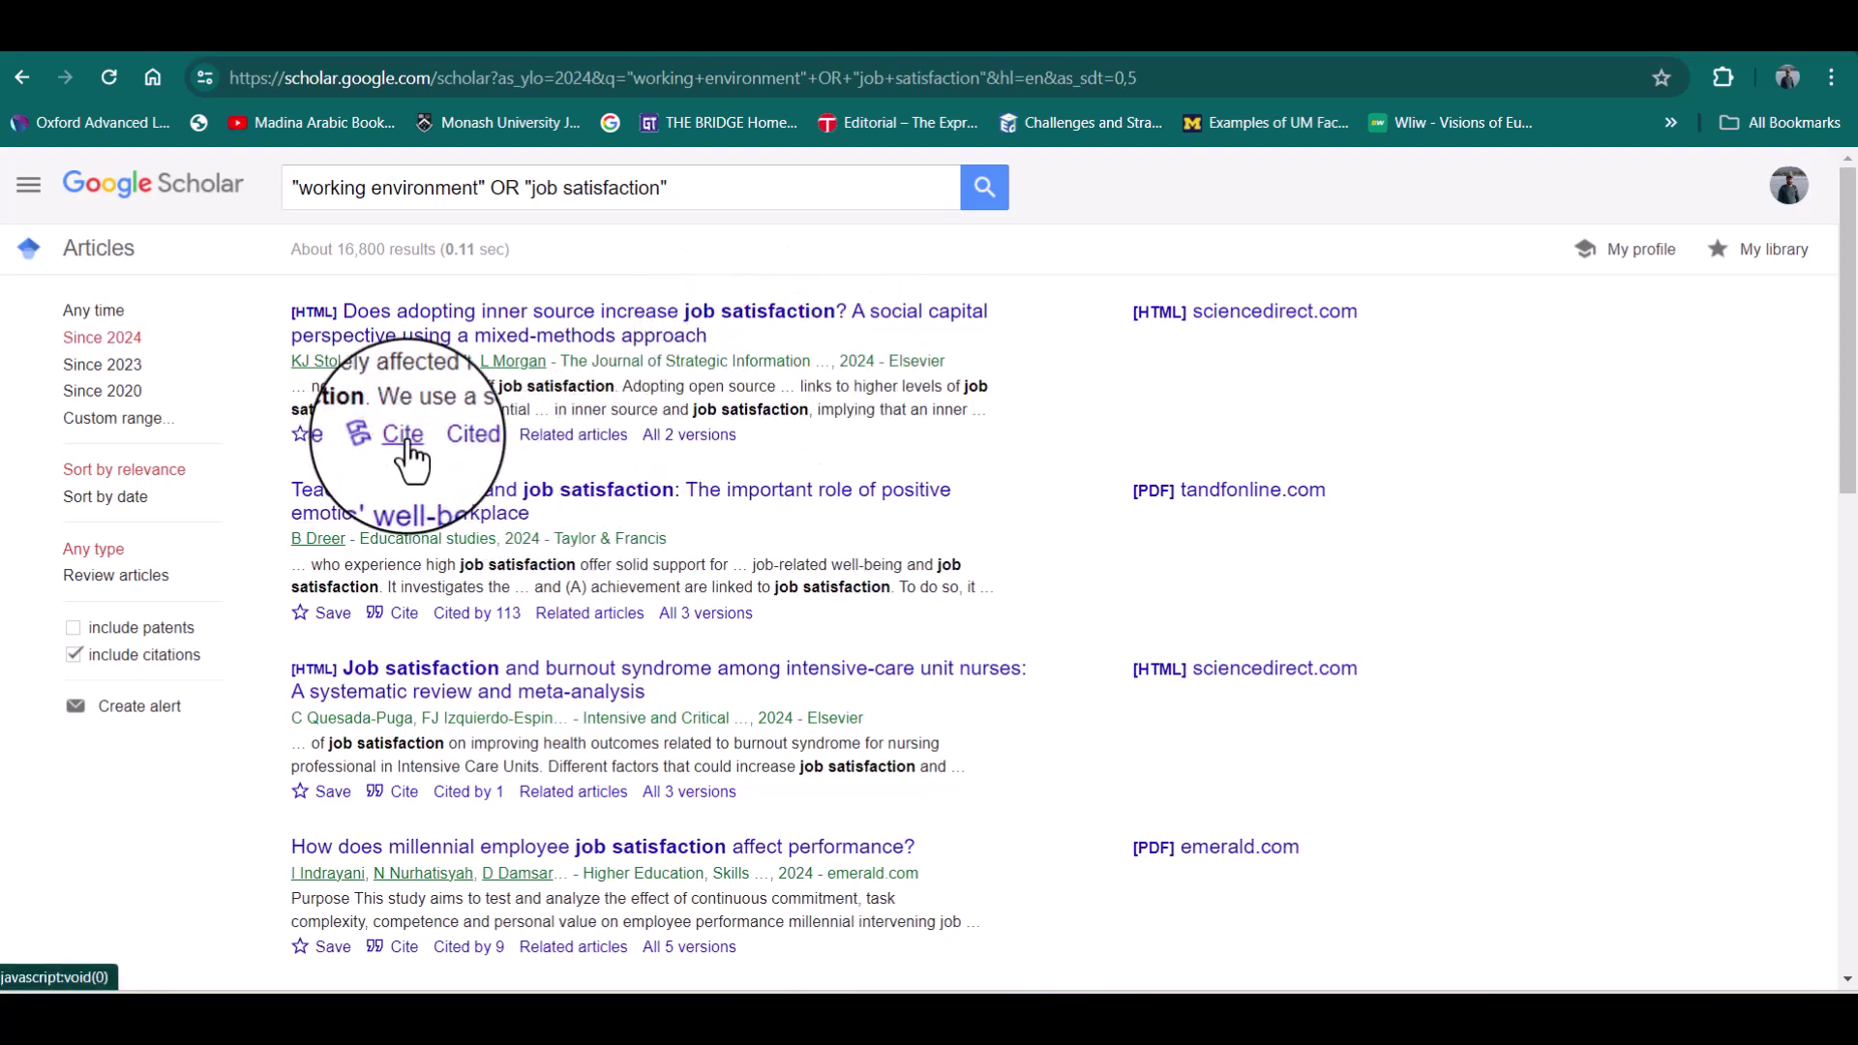
key("Escape")
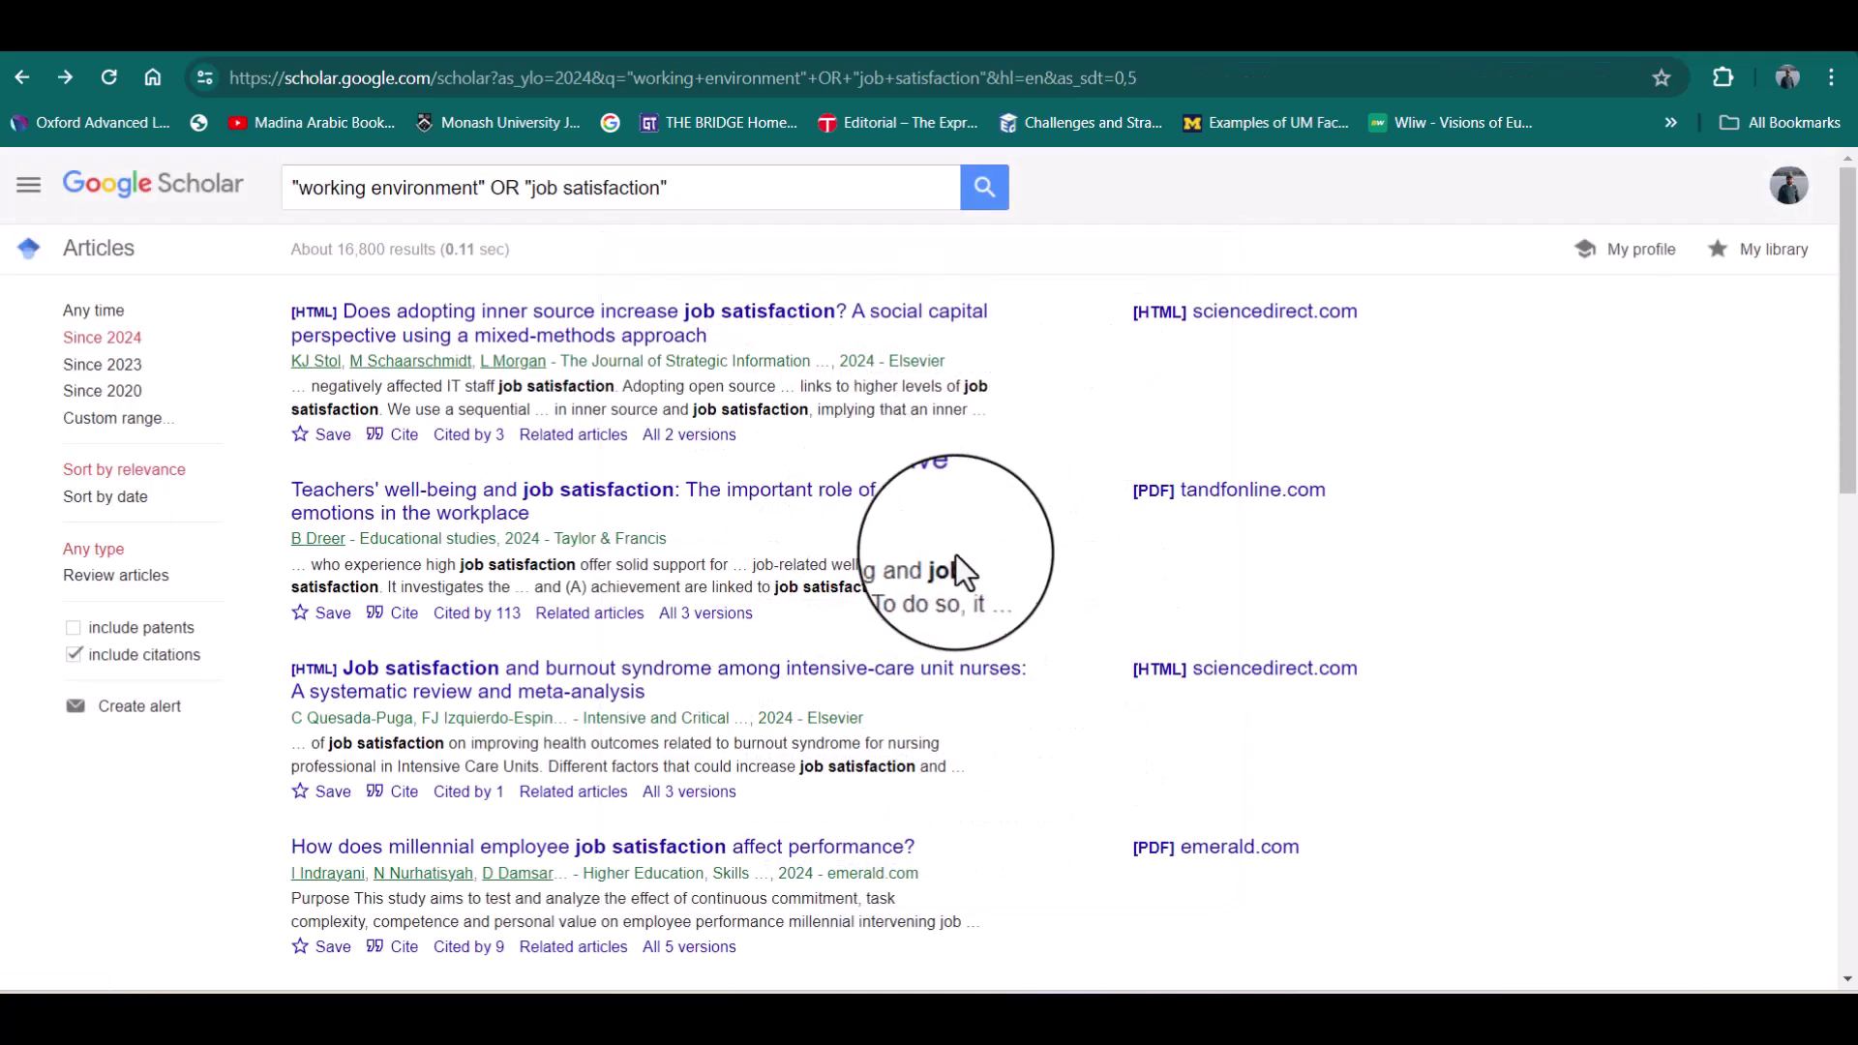
Select the first 2024 article's full APA citation, then switch back to the job satisfaction PDF
left_click(398, 435)
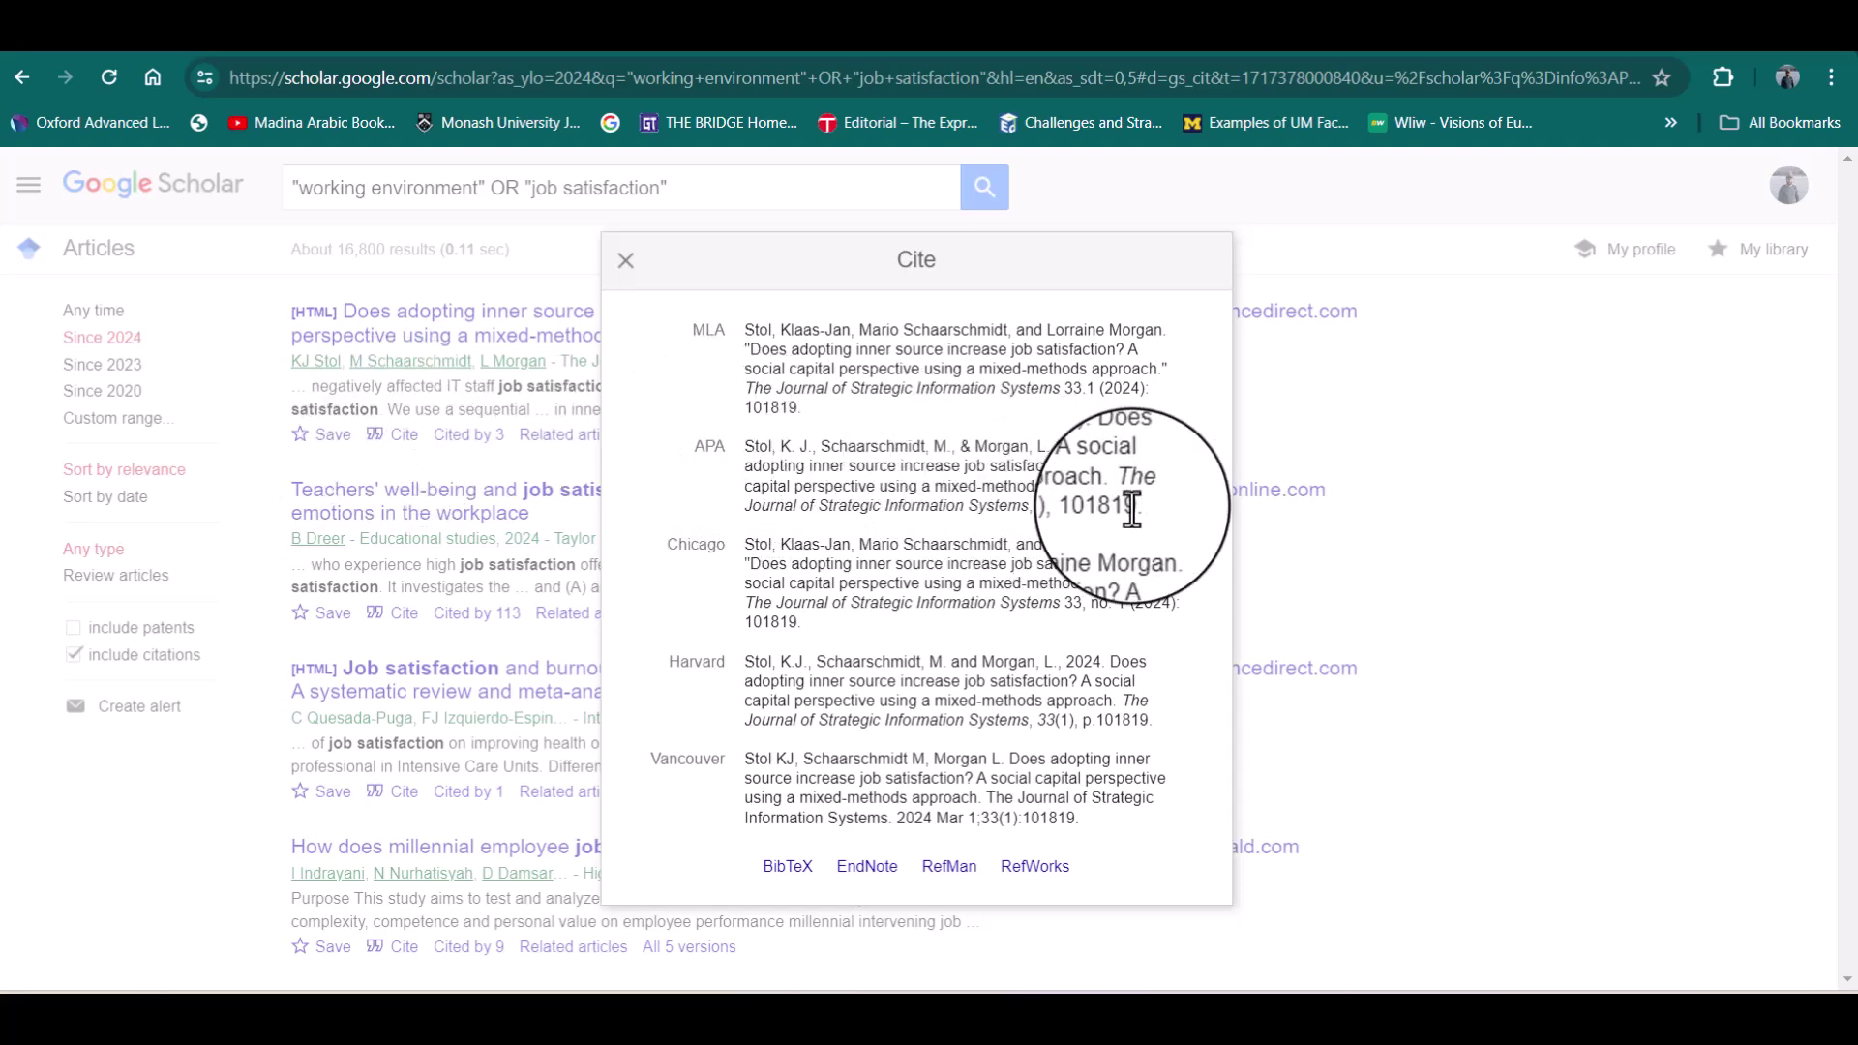
left_click_drag(1144, 505, 767, 430)
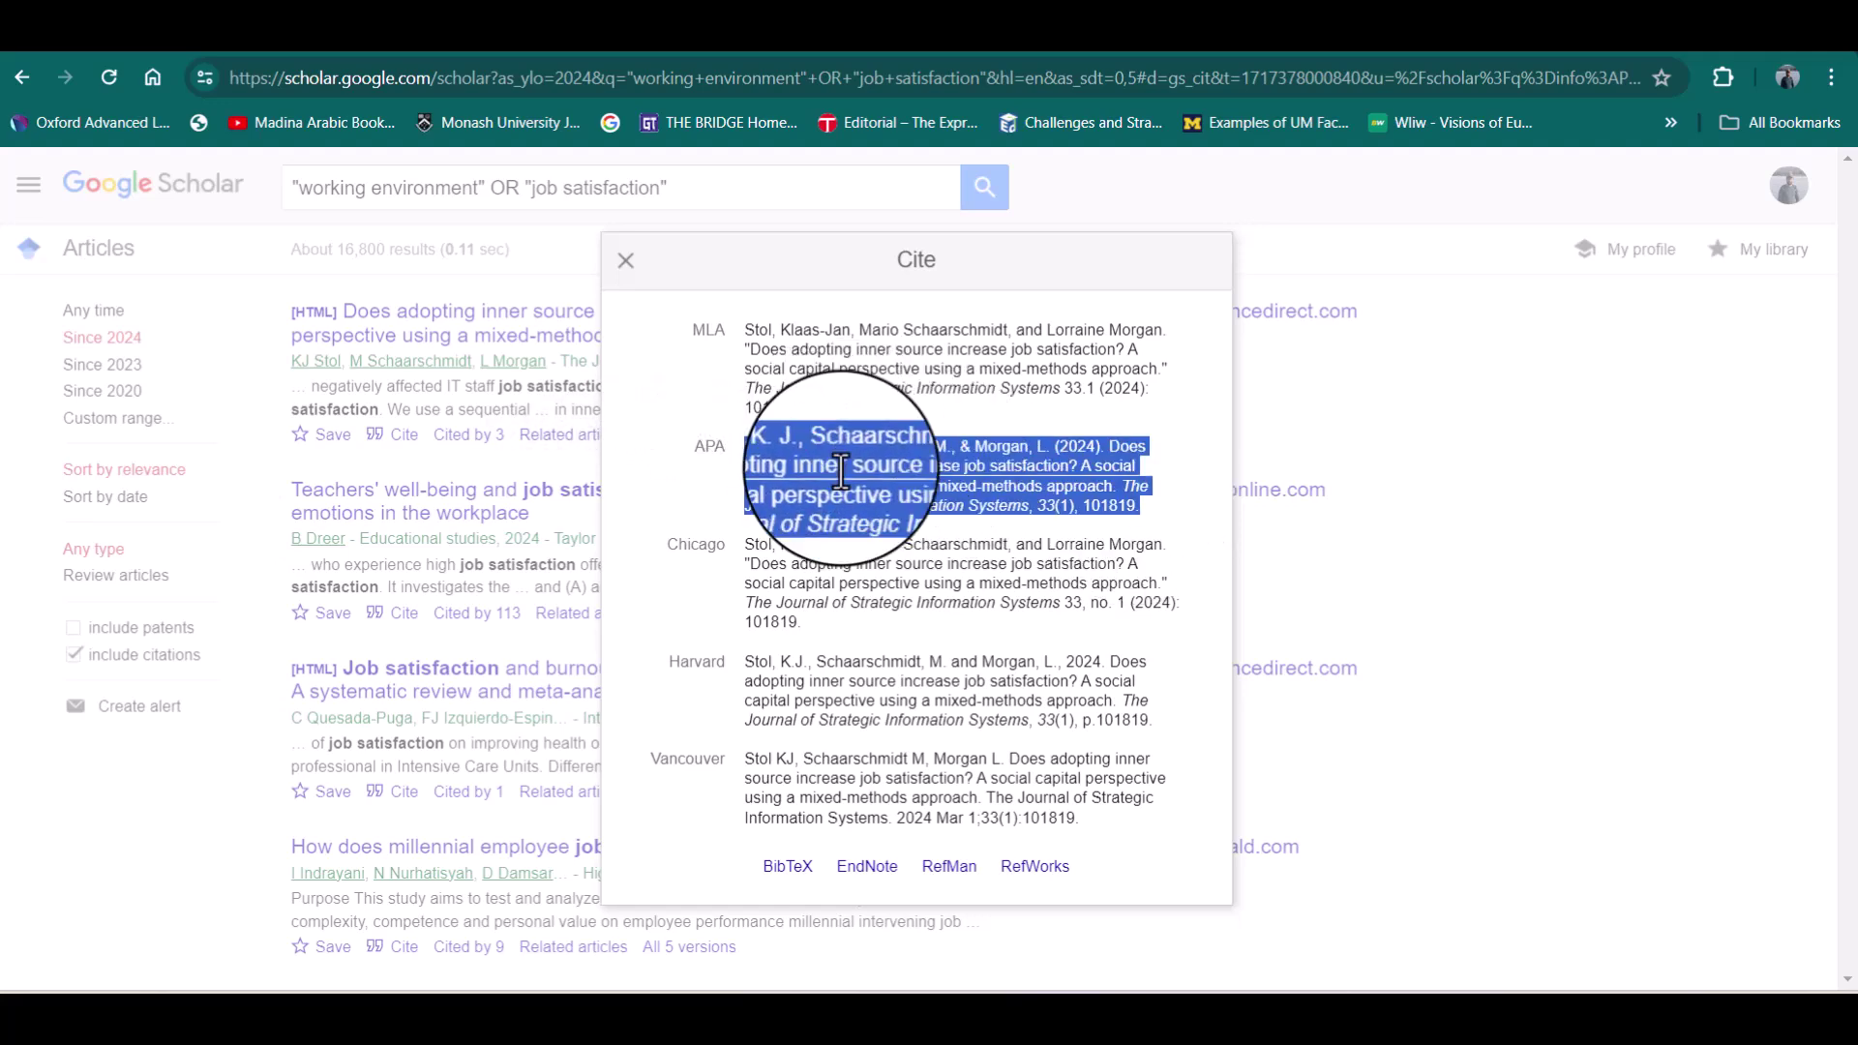
key("ctrl+Tab")
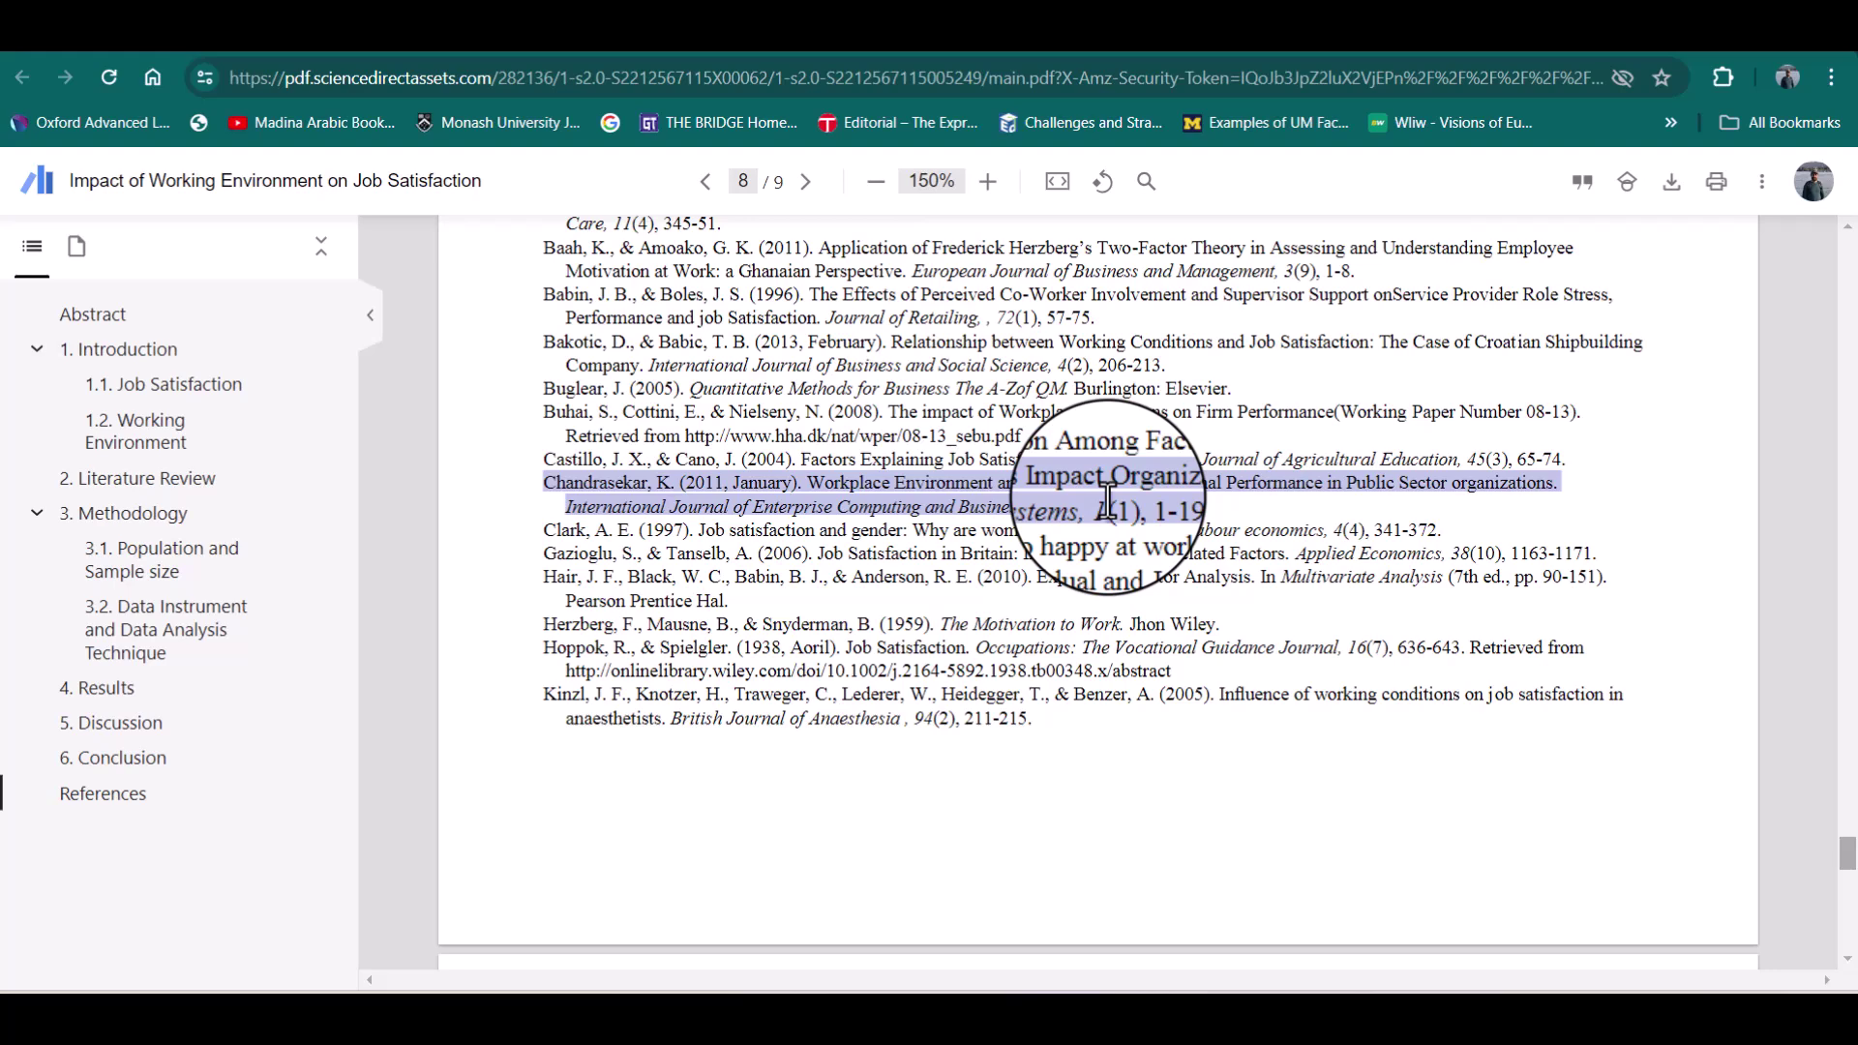
Copy the 2011 workplace environment and organizational performance reference from page 8 of the PDF
left_click(1248, 512)
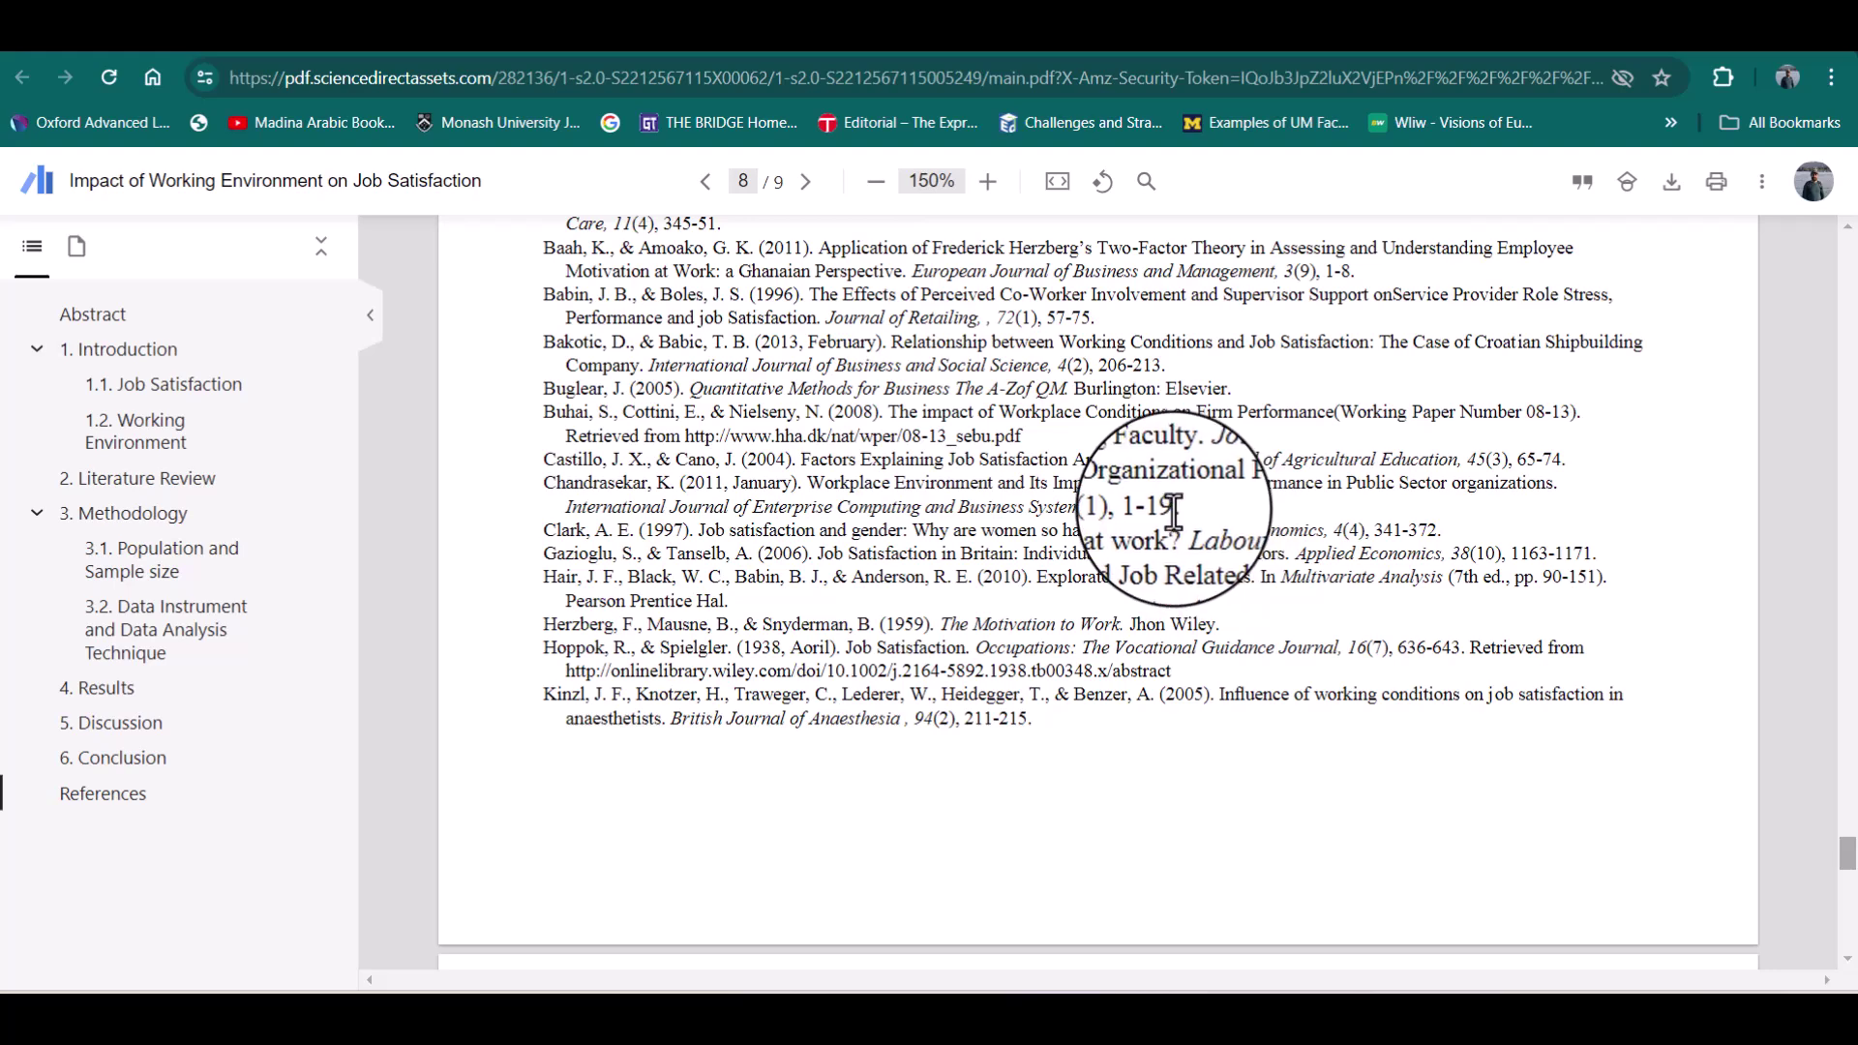
left_click_drag(1173, 507, 542, 479)
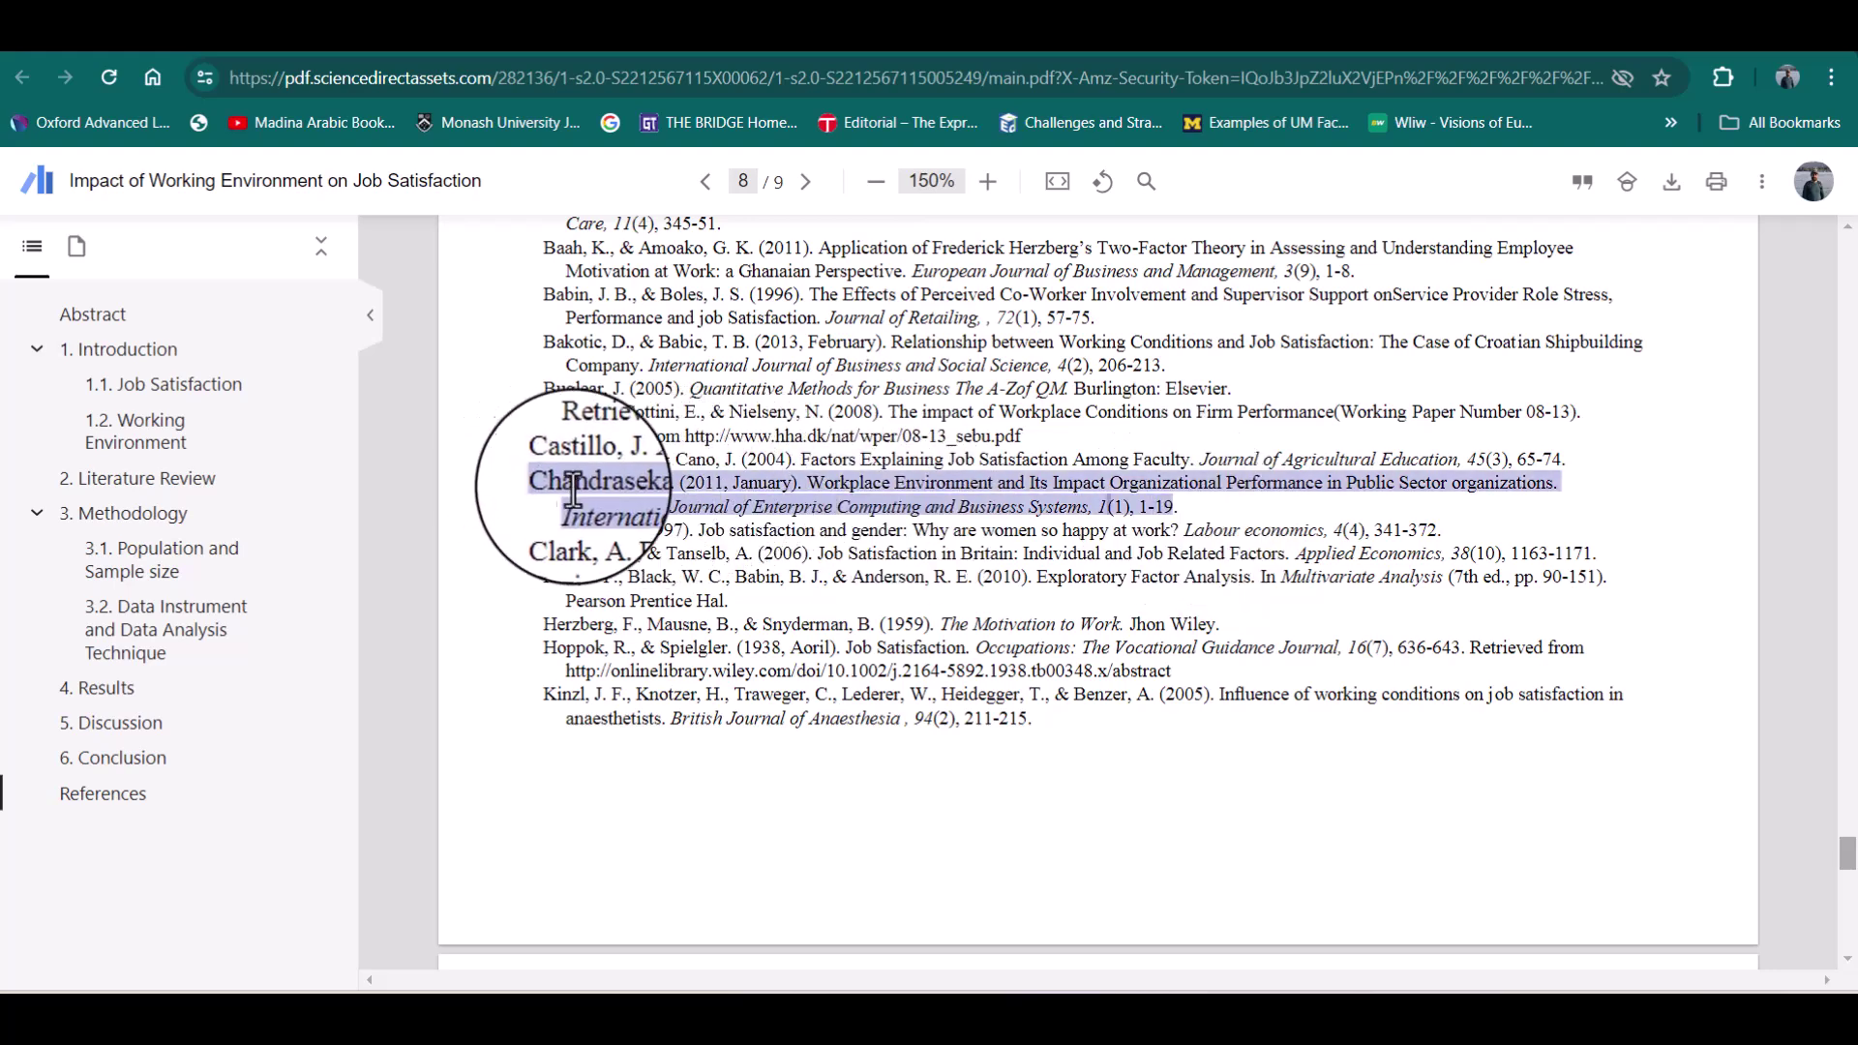
right_click(579, 489)
left_click(625, 600)
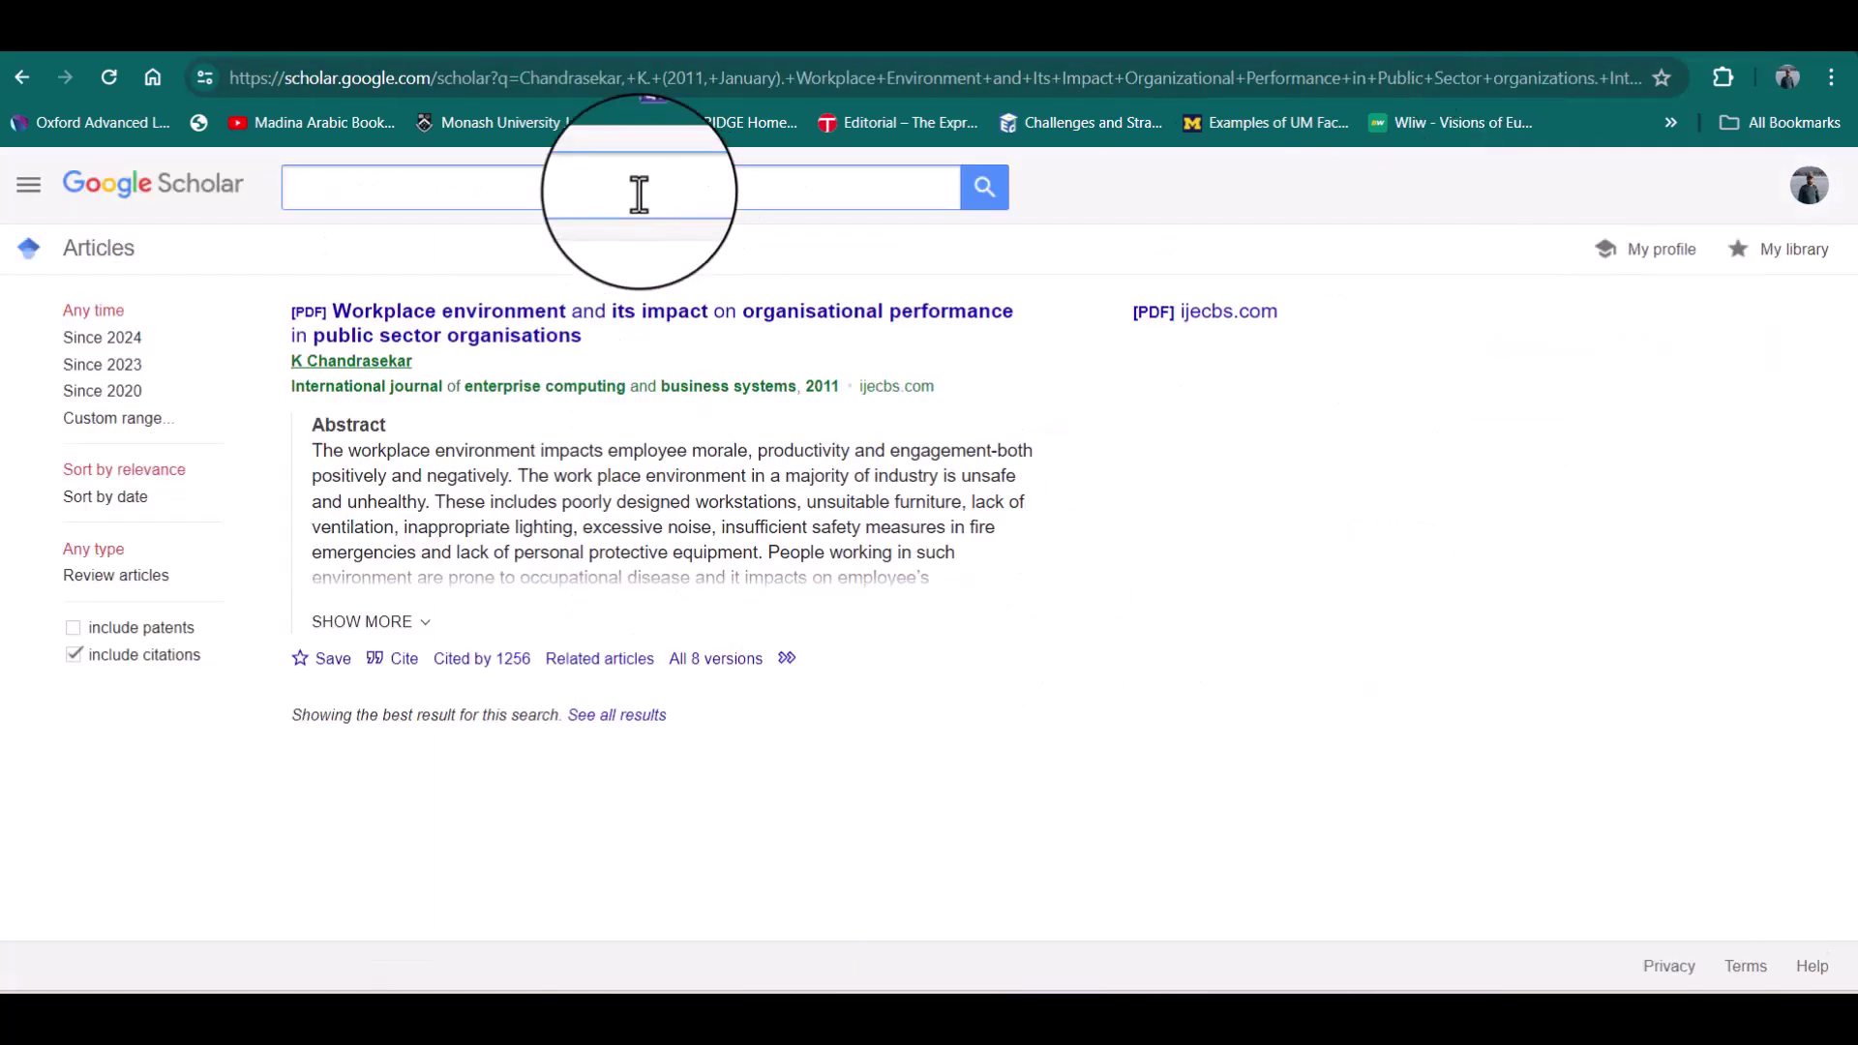
Search Google Scholar using the pasted 2011 workplace environment reference as the query
left_click(639, 194)
key("ctrl+v")
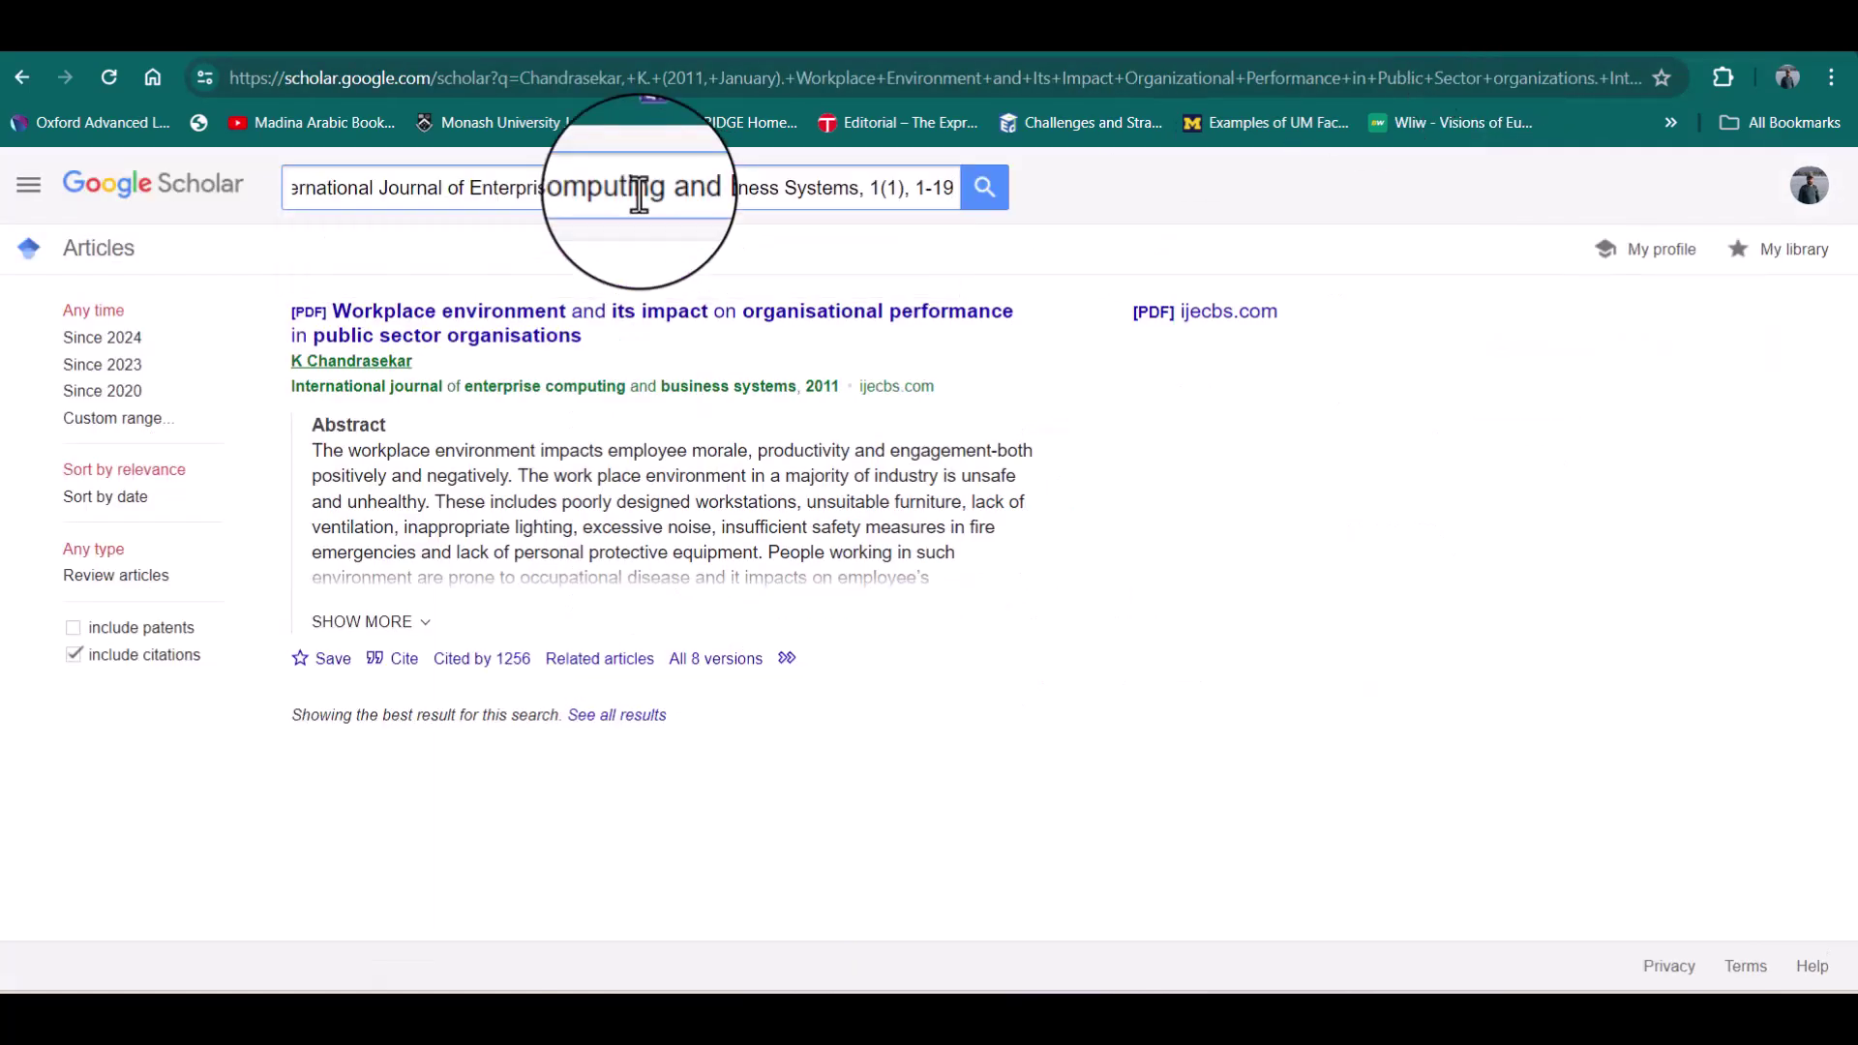
key("Return")
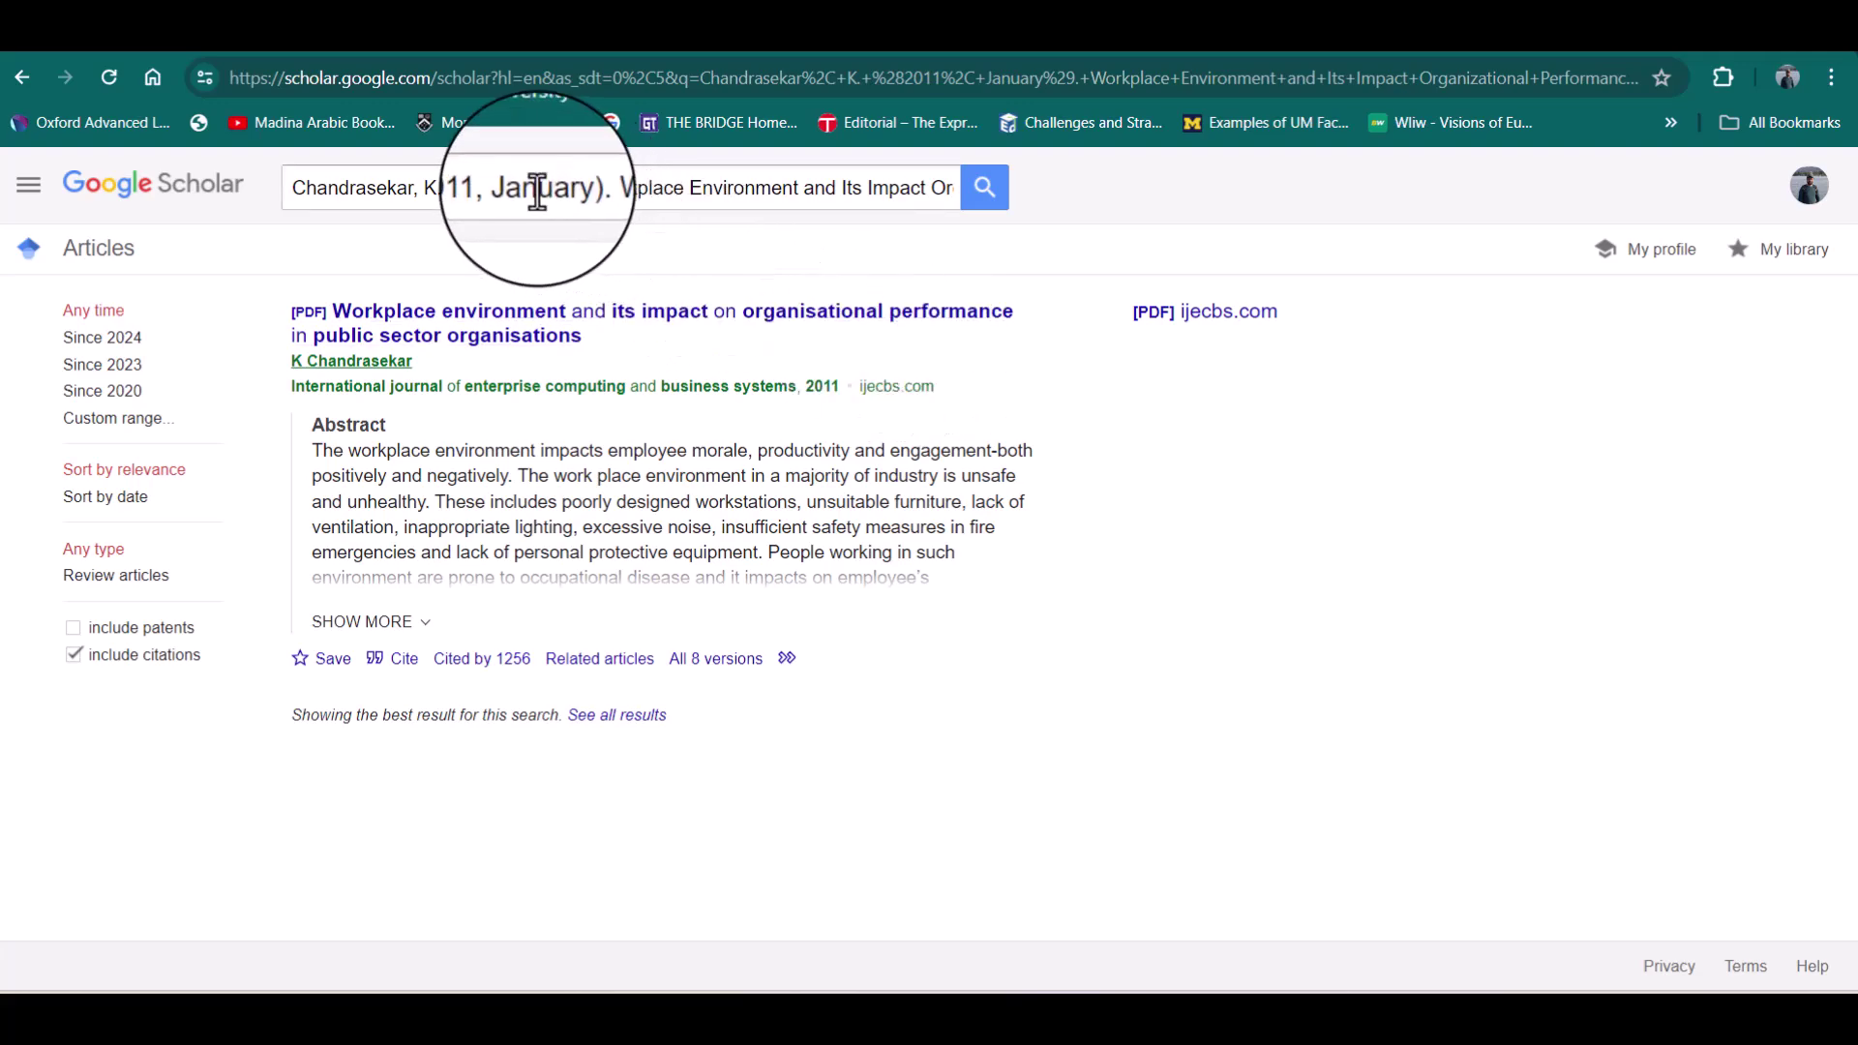
Copy the Chicago citation for the 2011 public sector workplace environment article
left_click(403, 668)
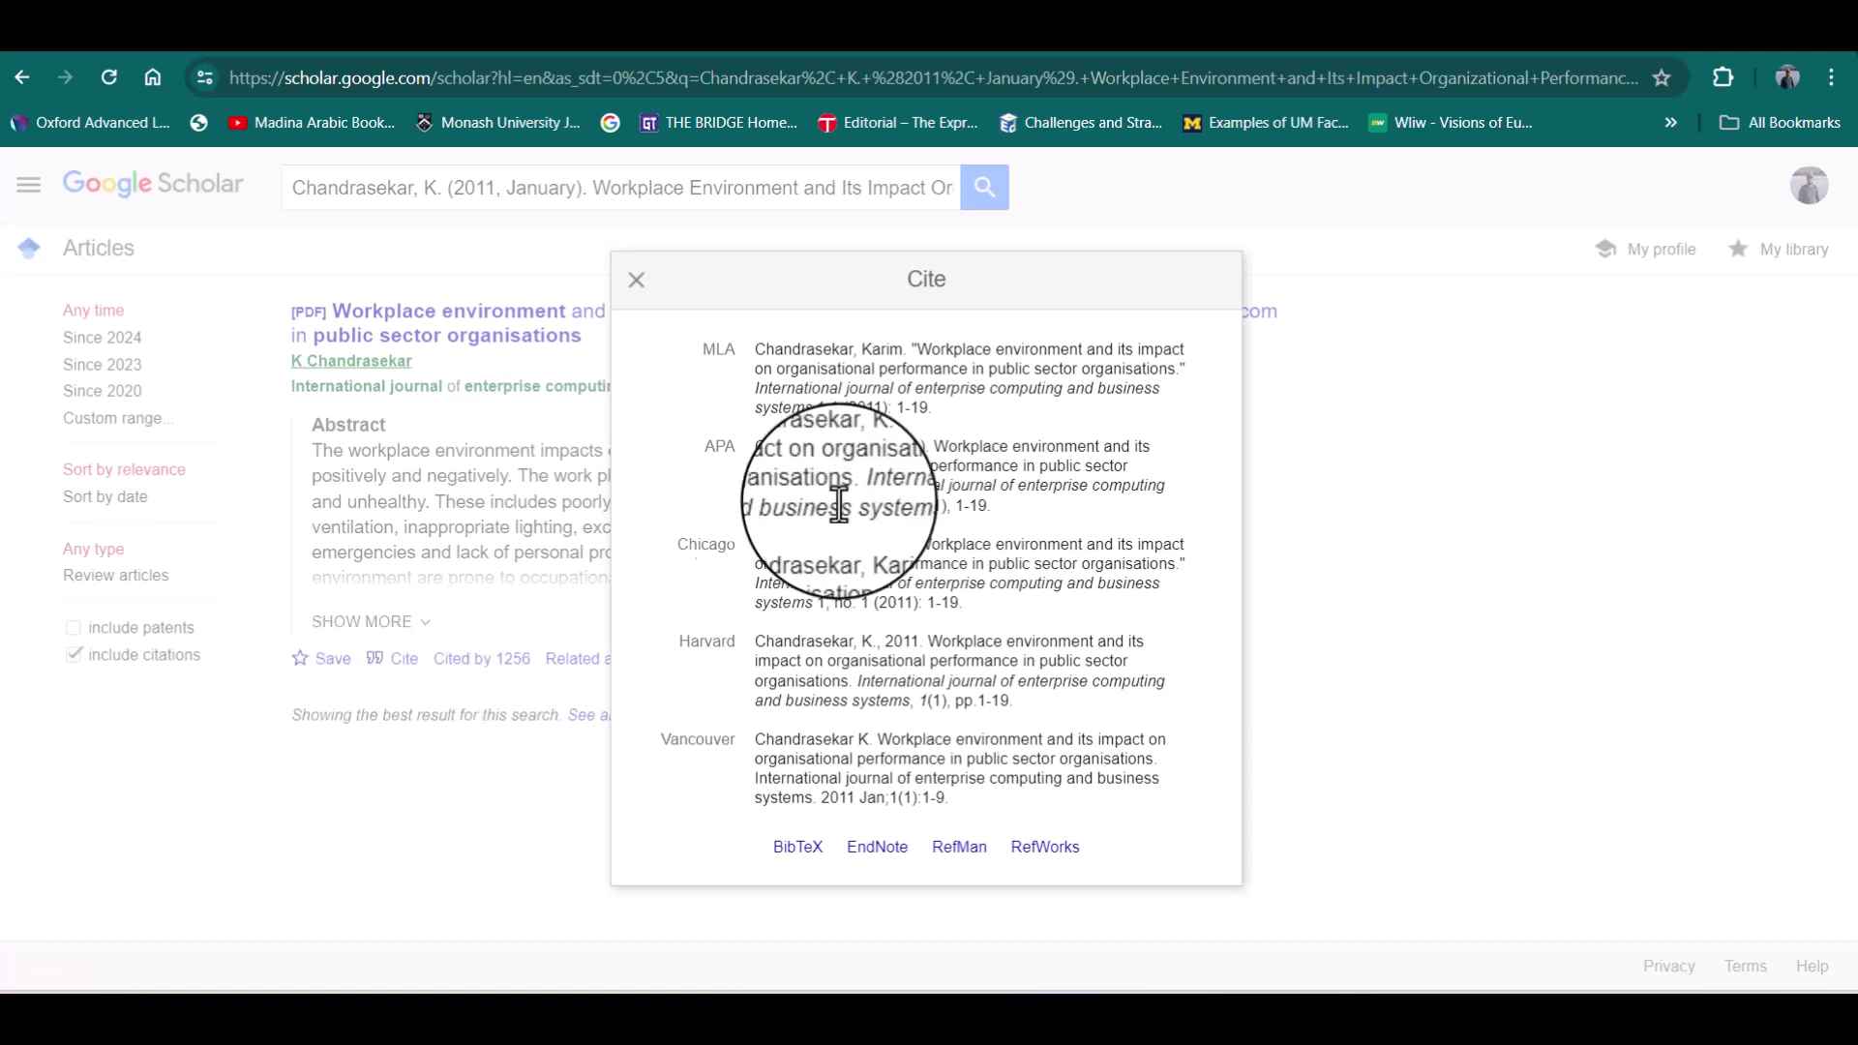
triple_click(966, 608)
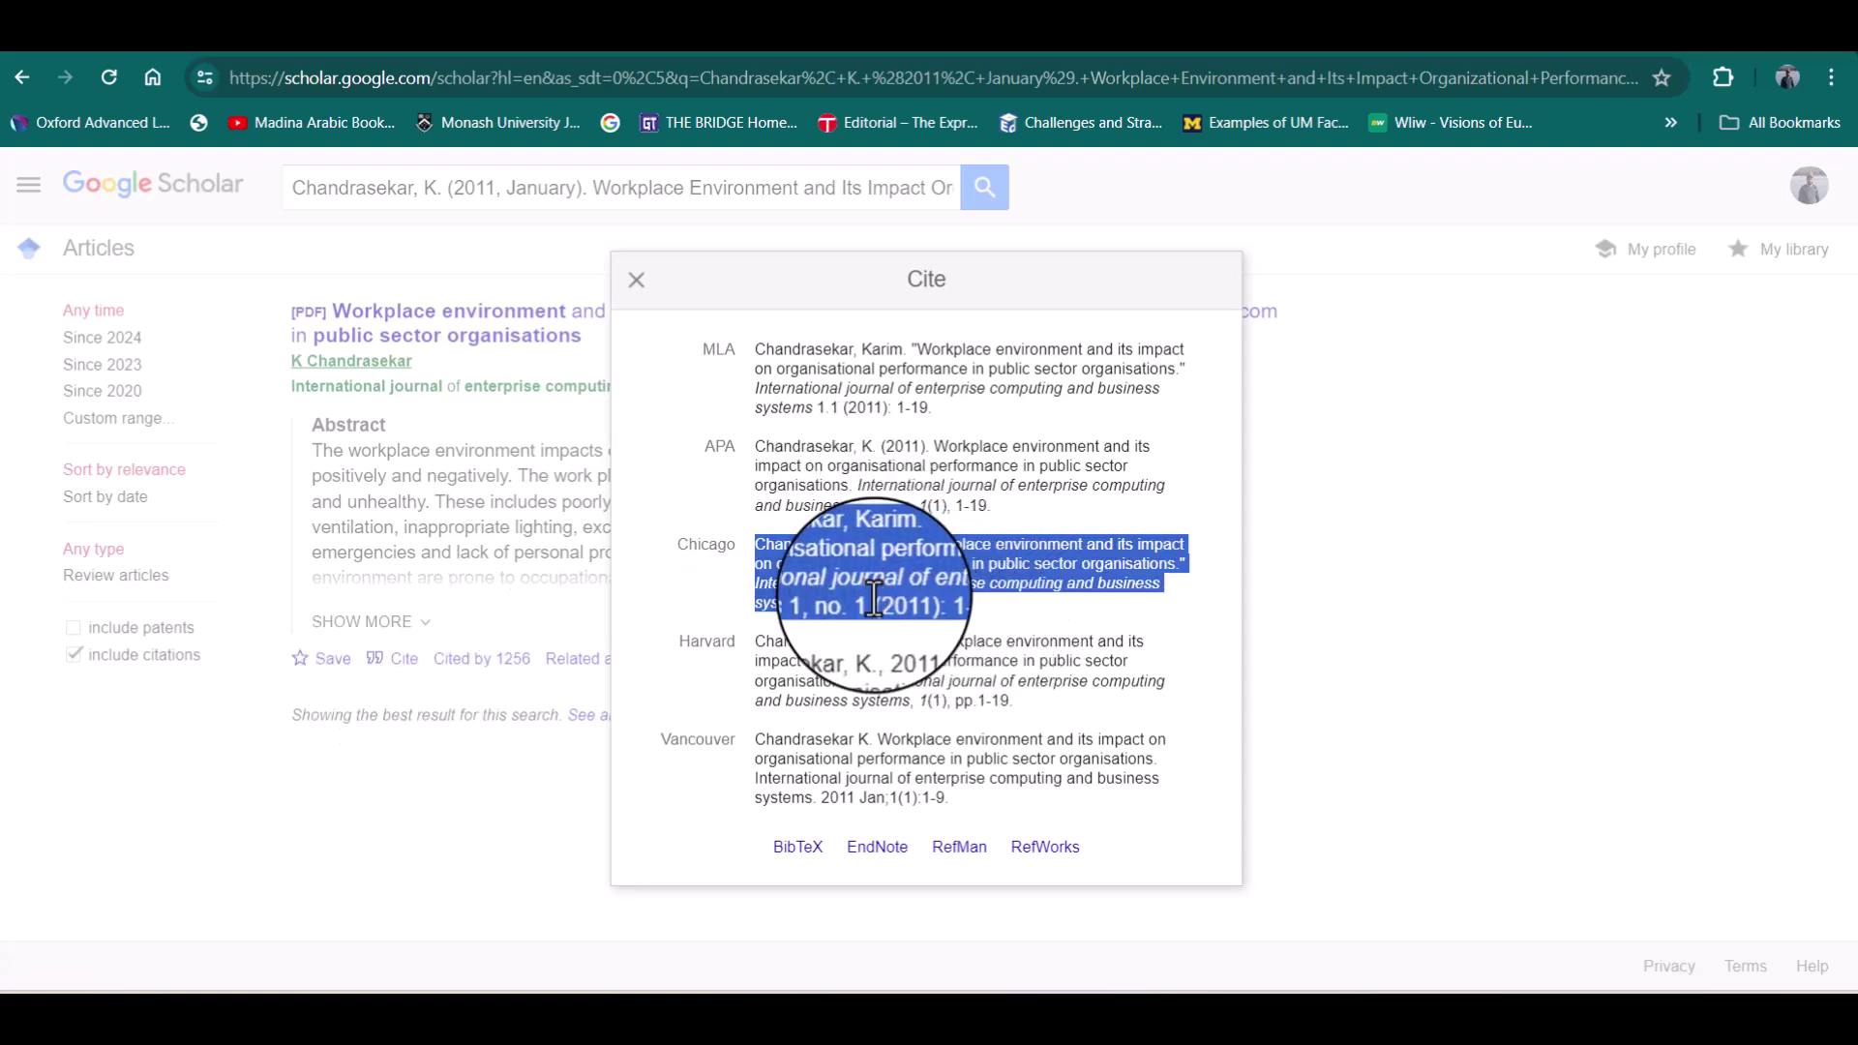
right_click(876, 602)
left_click(926, 623)
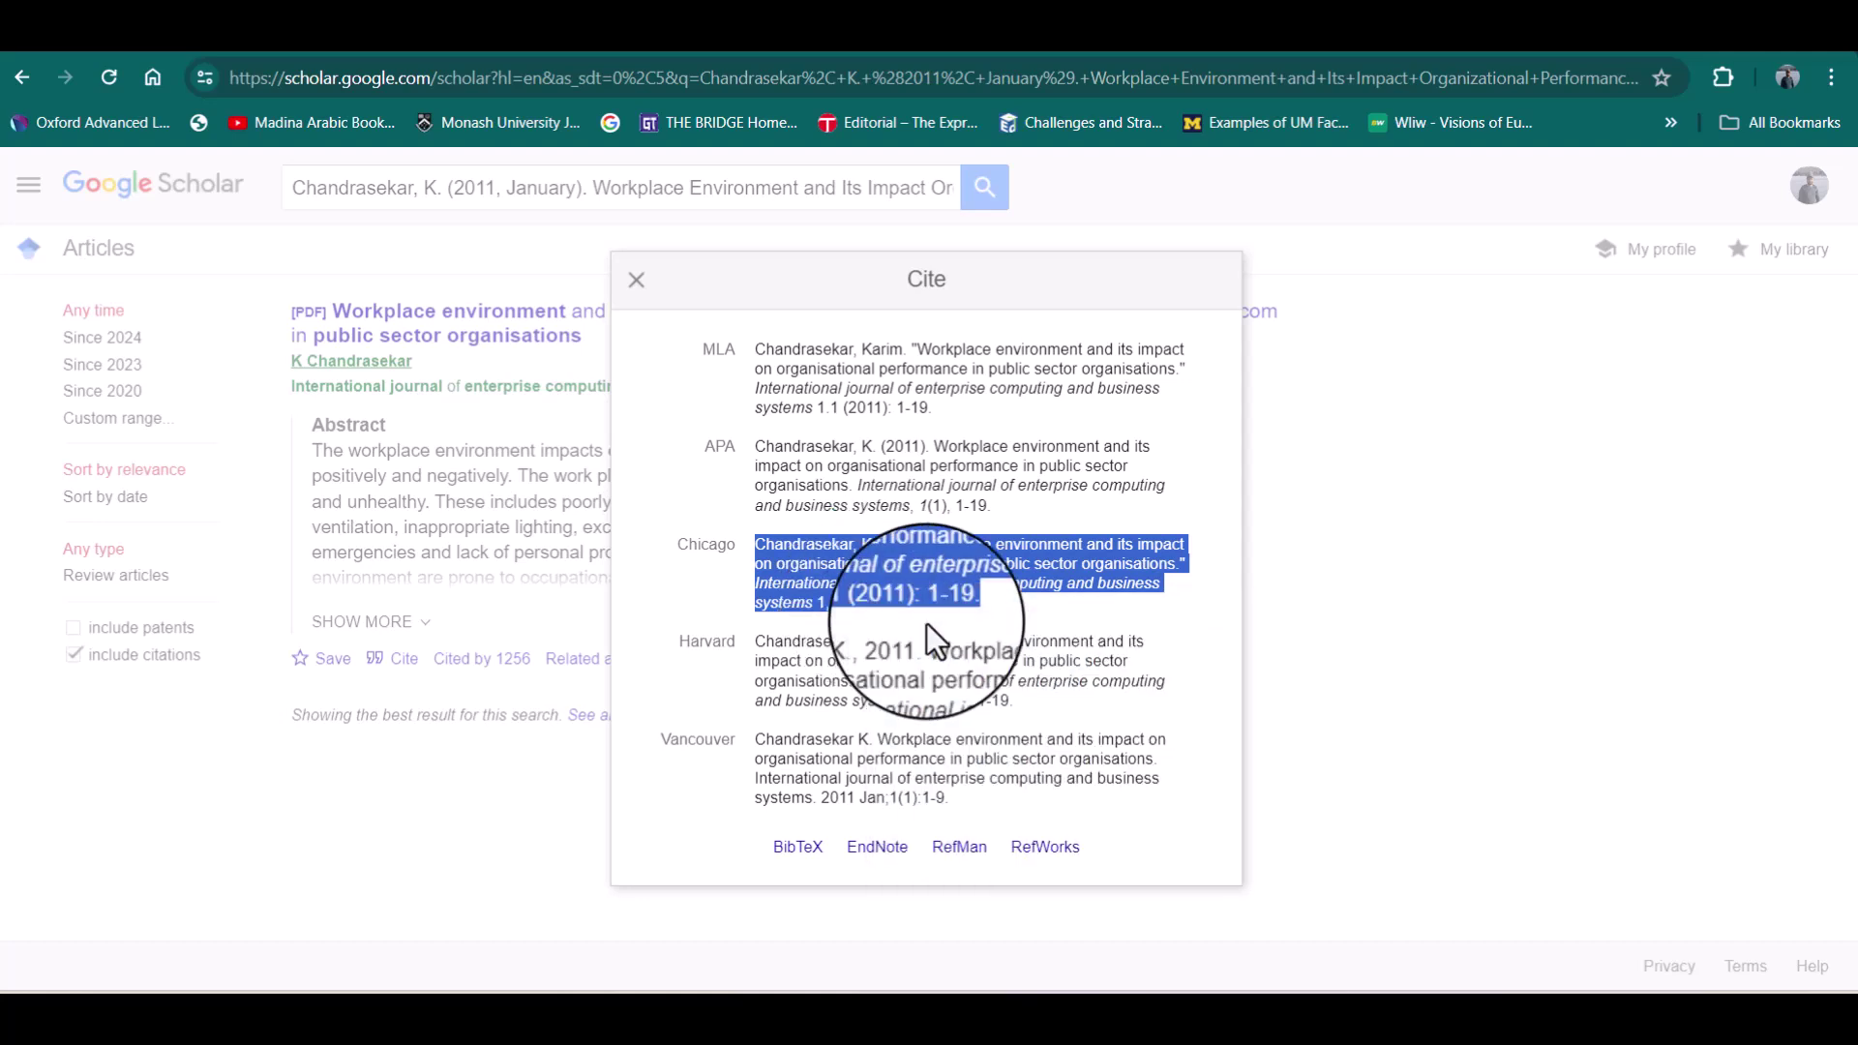